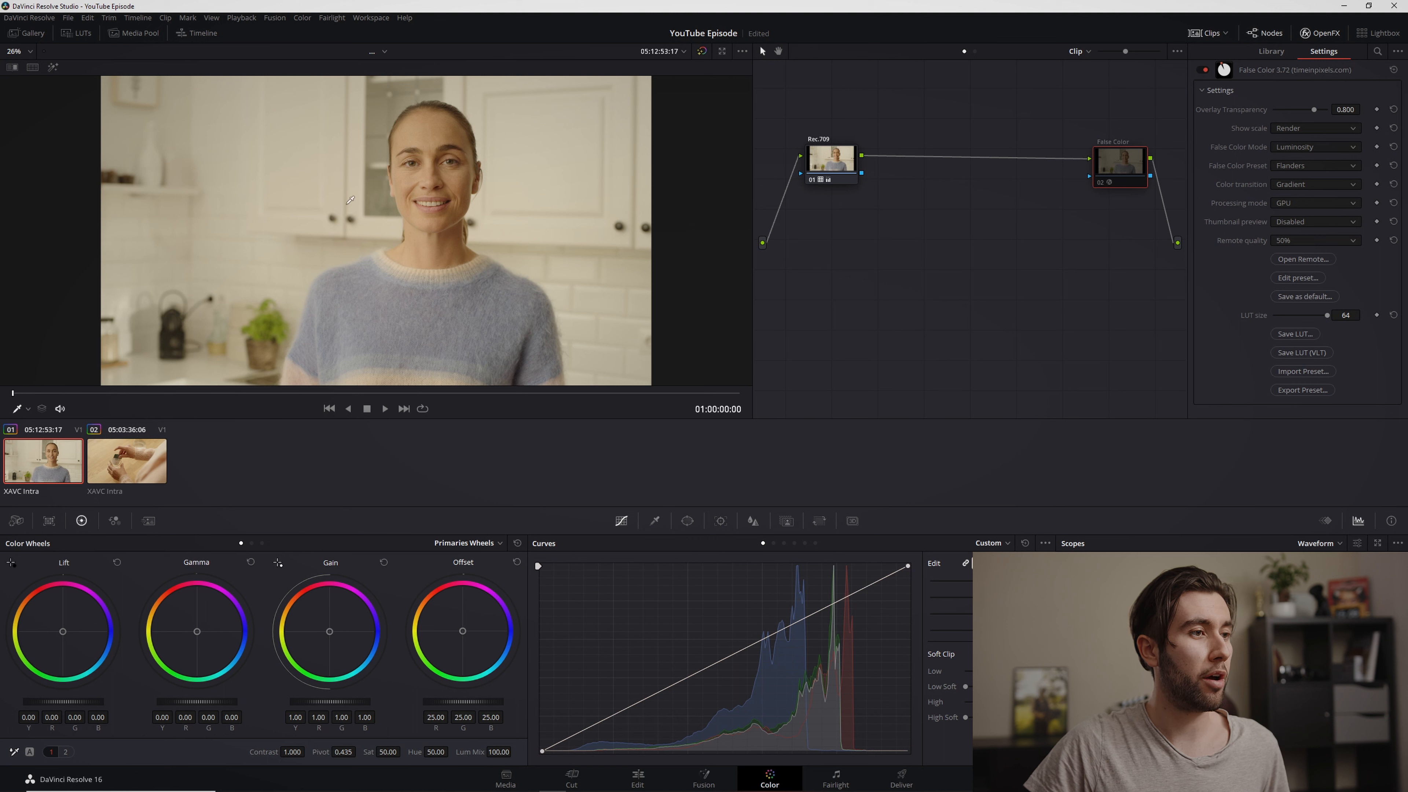
# Compare the image with the Rec.709 node disabled and enabled
pyautogui.click(844, 177)
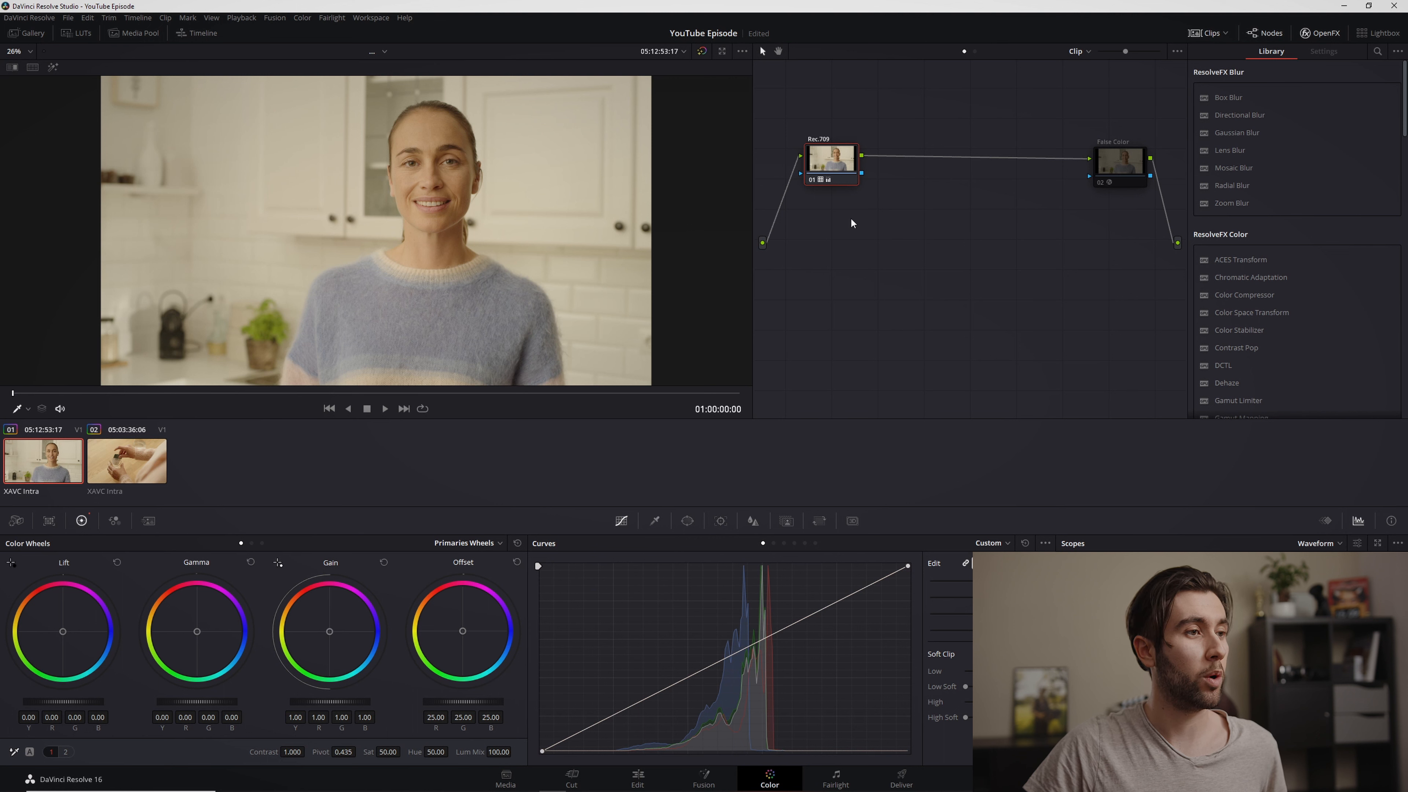
pyautogui.hotkey('ctrl', 'd')
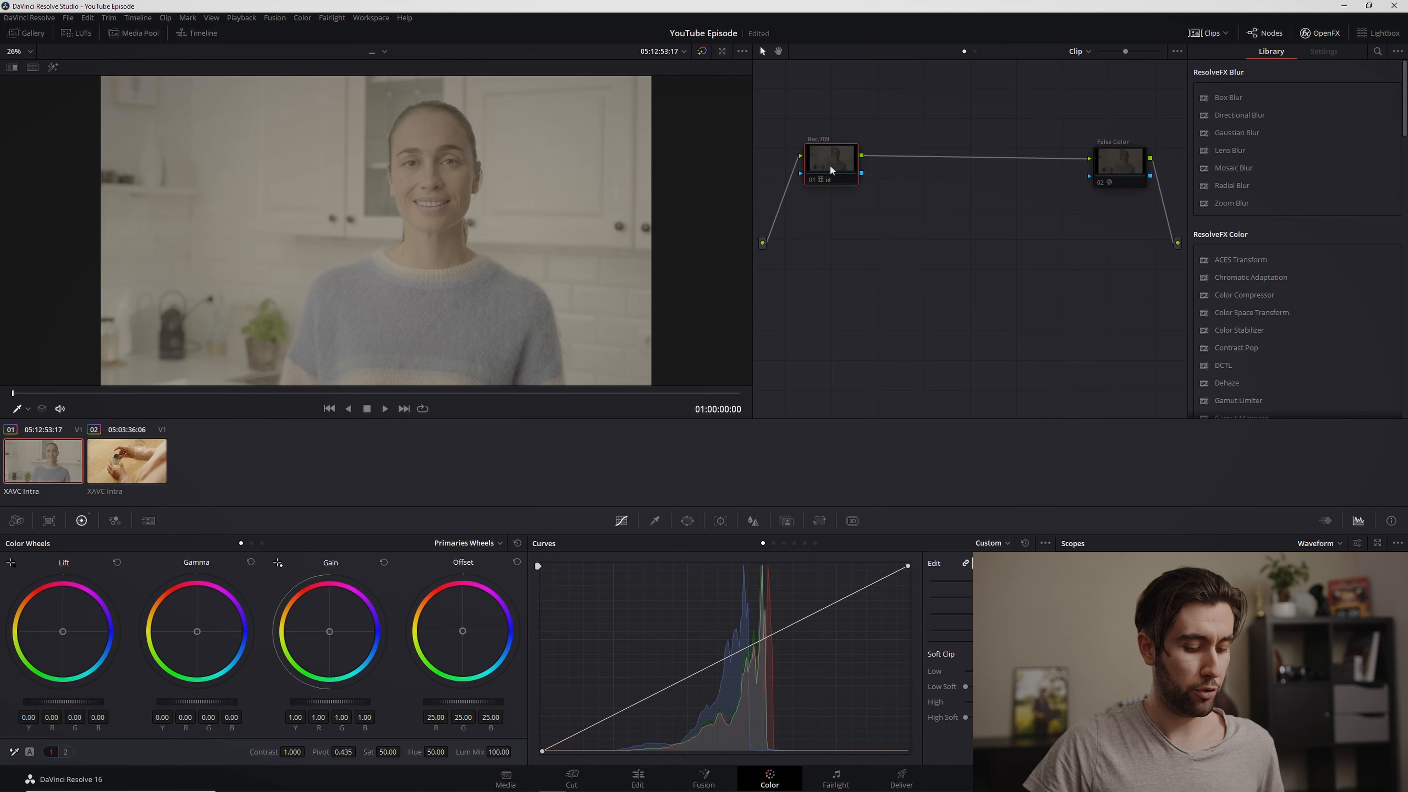
pyautogui.hotkey('ctrl', 'd')
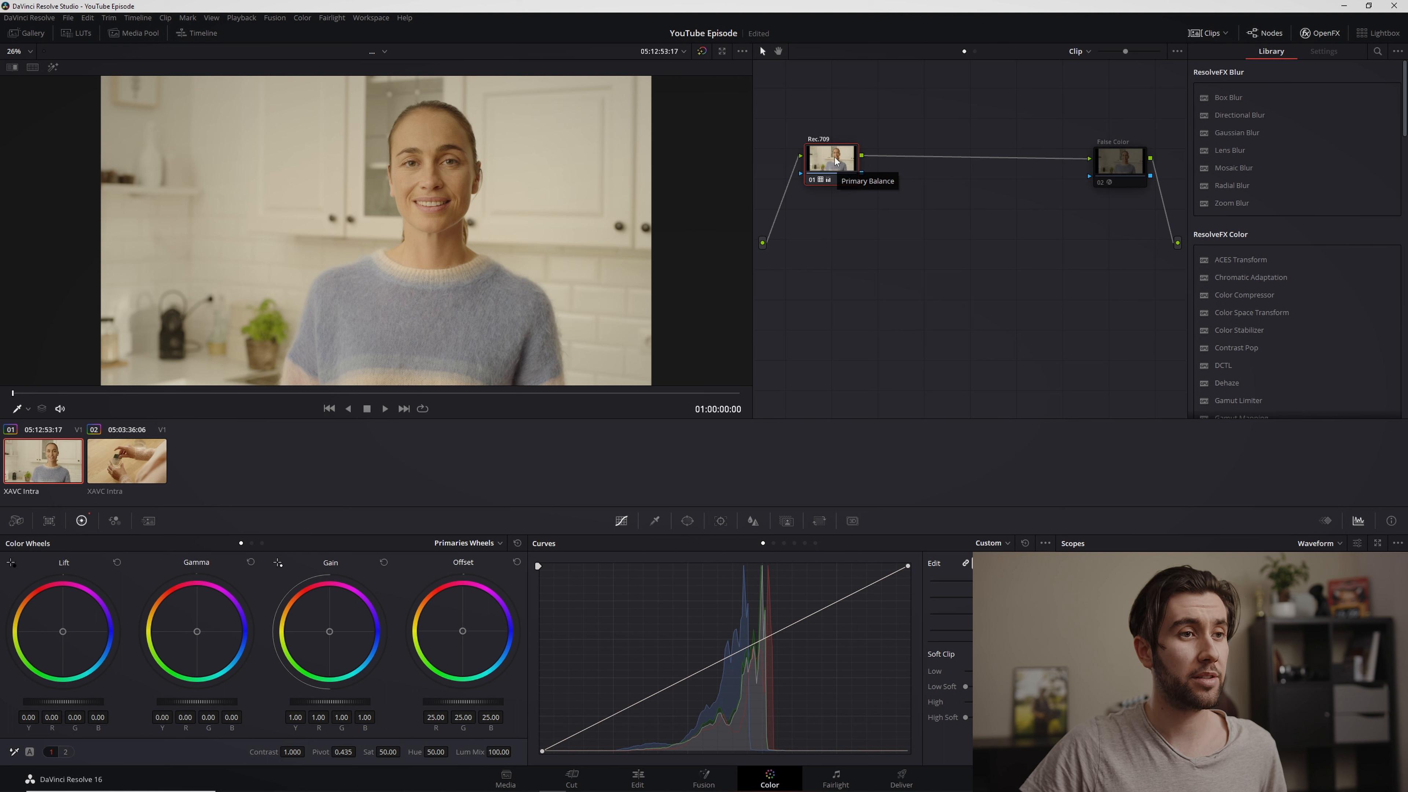
# Add a serial node after the Rec.709 node, label it "Inside / Focus" and shift it slightly away from Rec.709
pyautogui.hotkey('alt', 's')
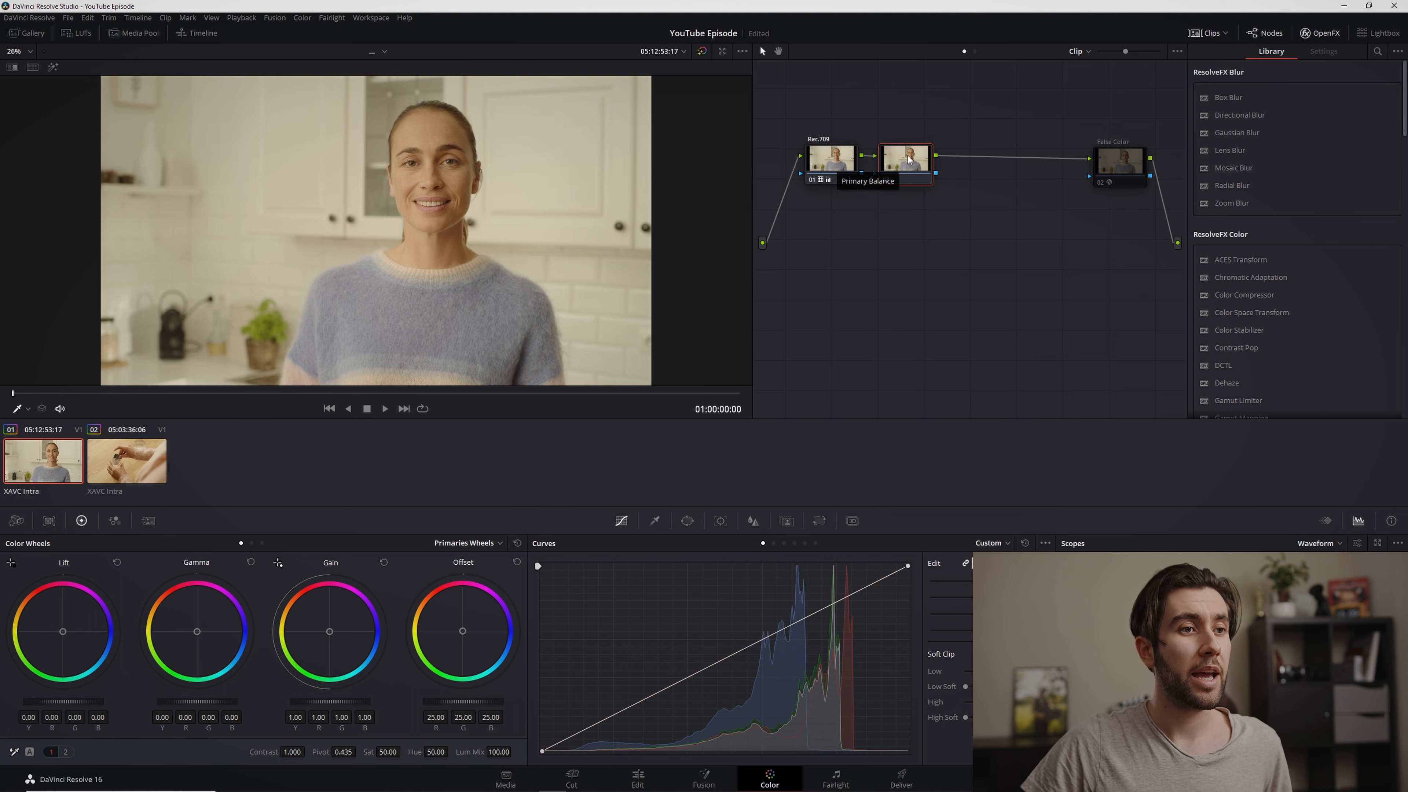
pyautogui.rightClick(909, 158)
pyautogui.click(952, 178)
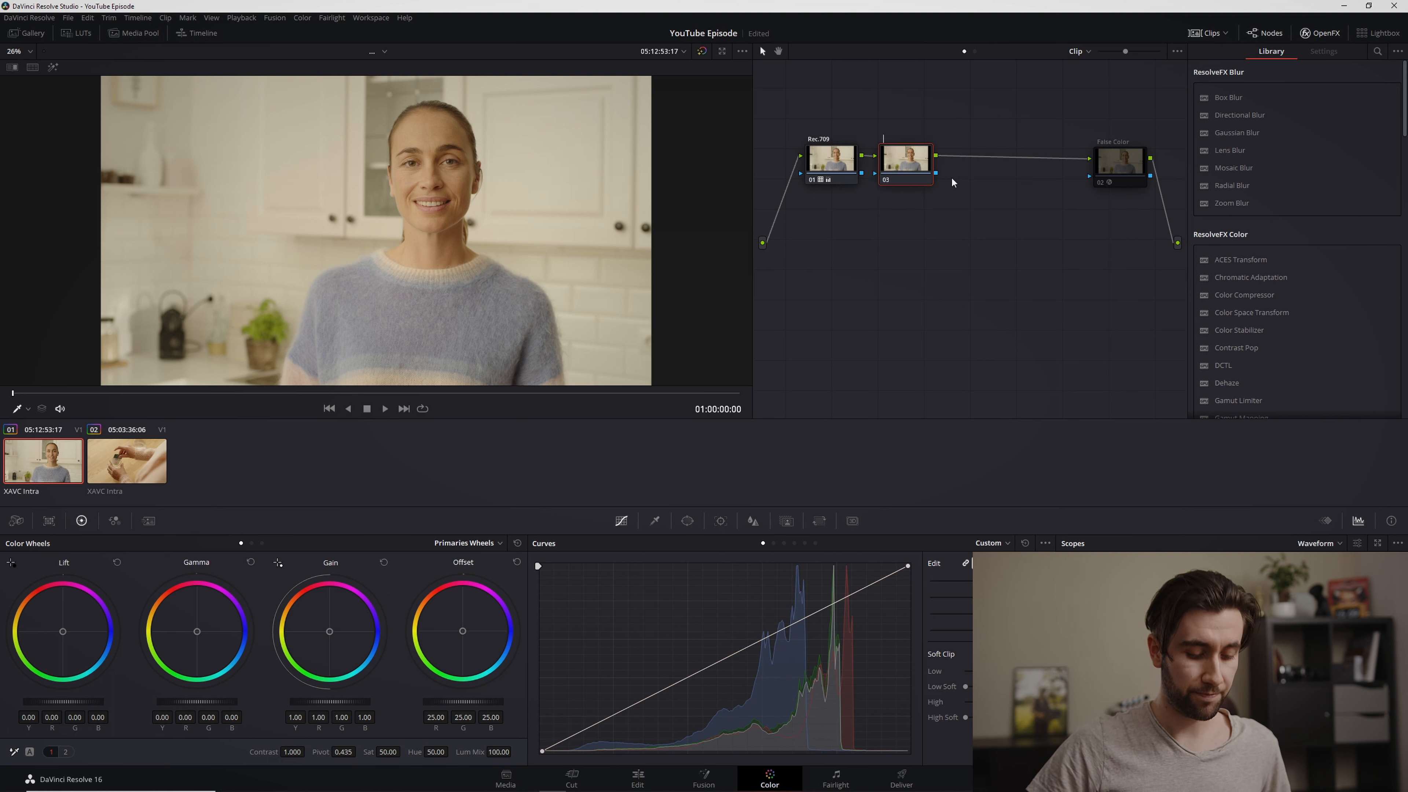
pyautogui.write('Inside')
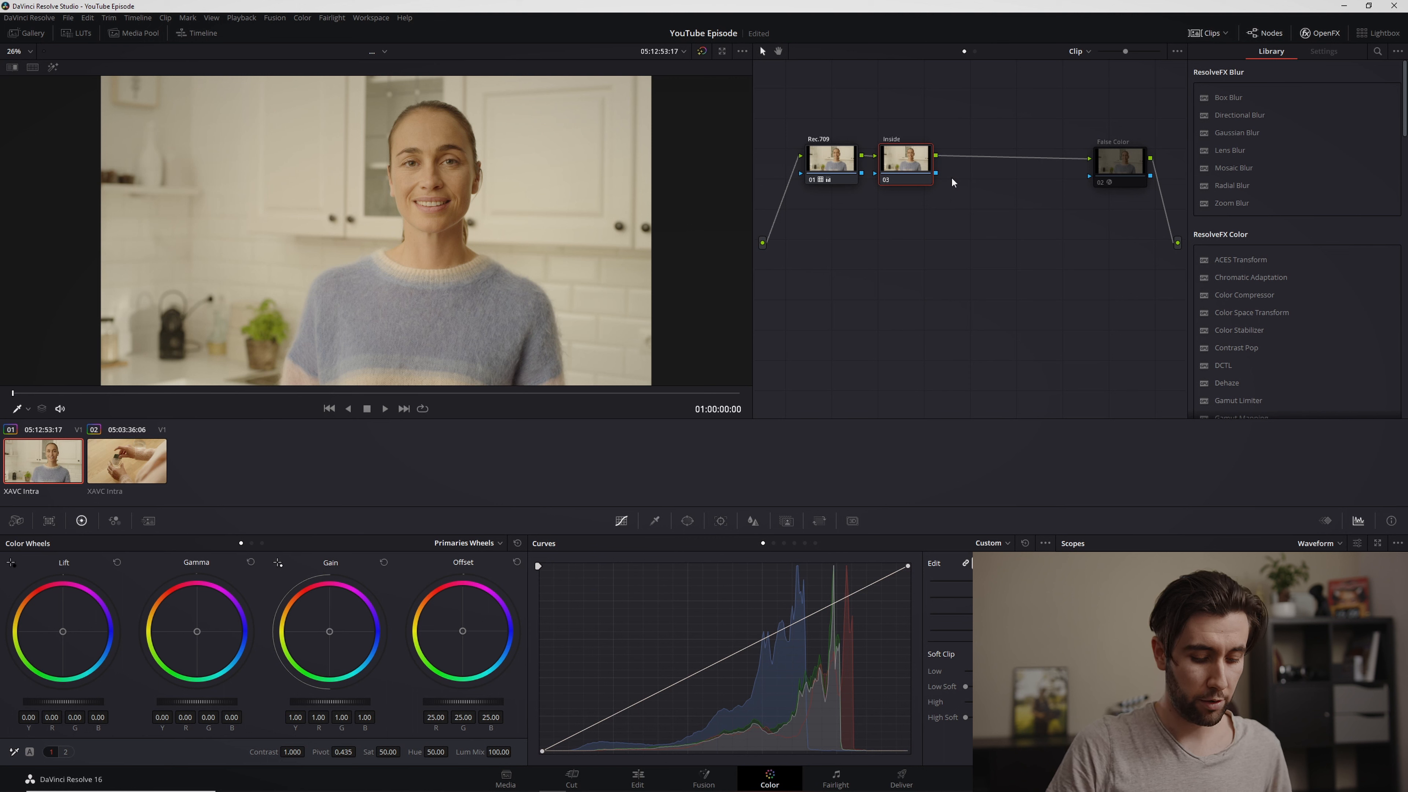
pyautogui.write(' / Focus')
pyautogui.press('Return')
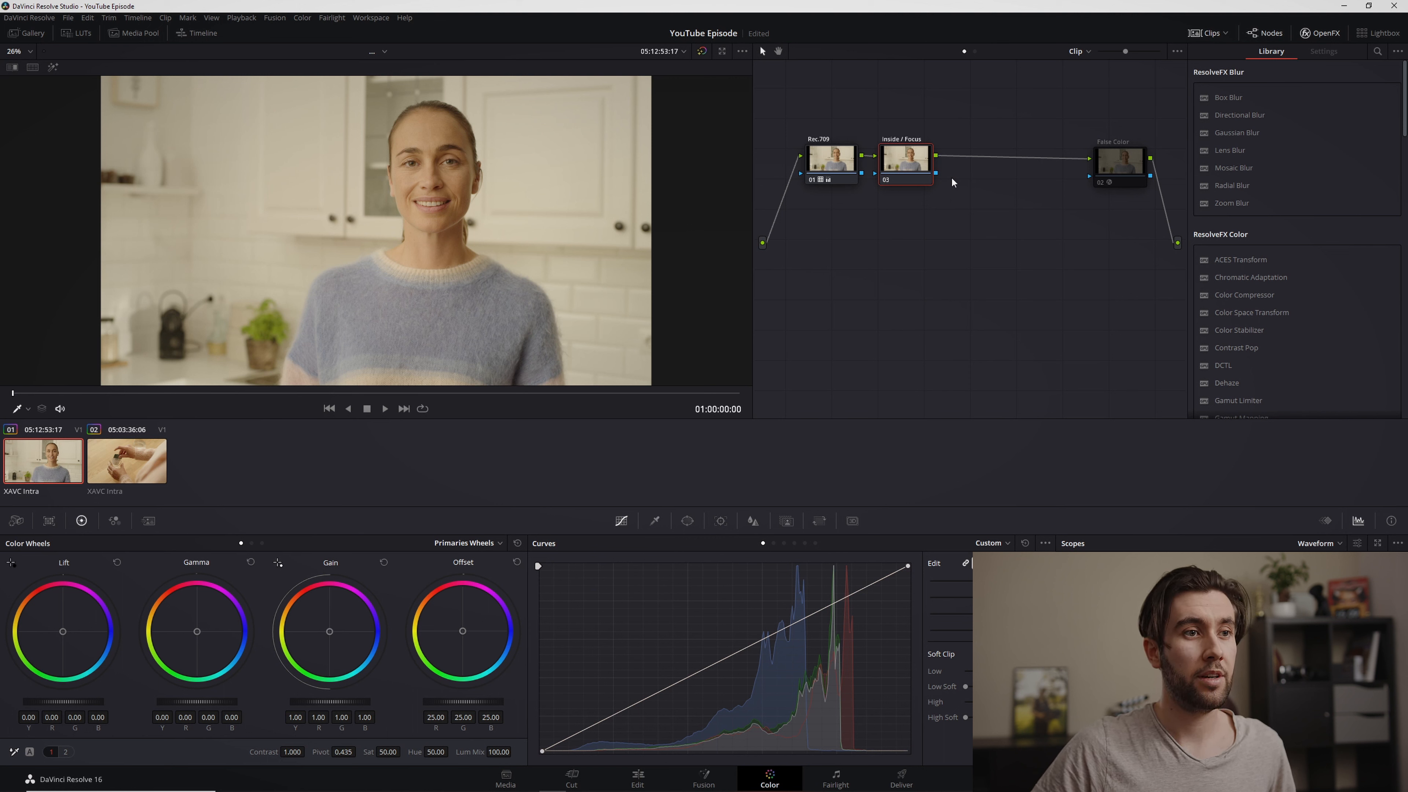
pyautogui.moveTo(919, 168); pyautogui.dragTo(925, 167)
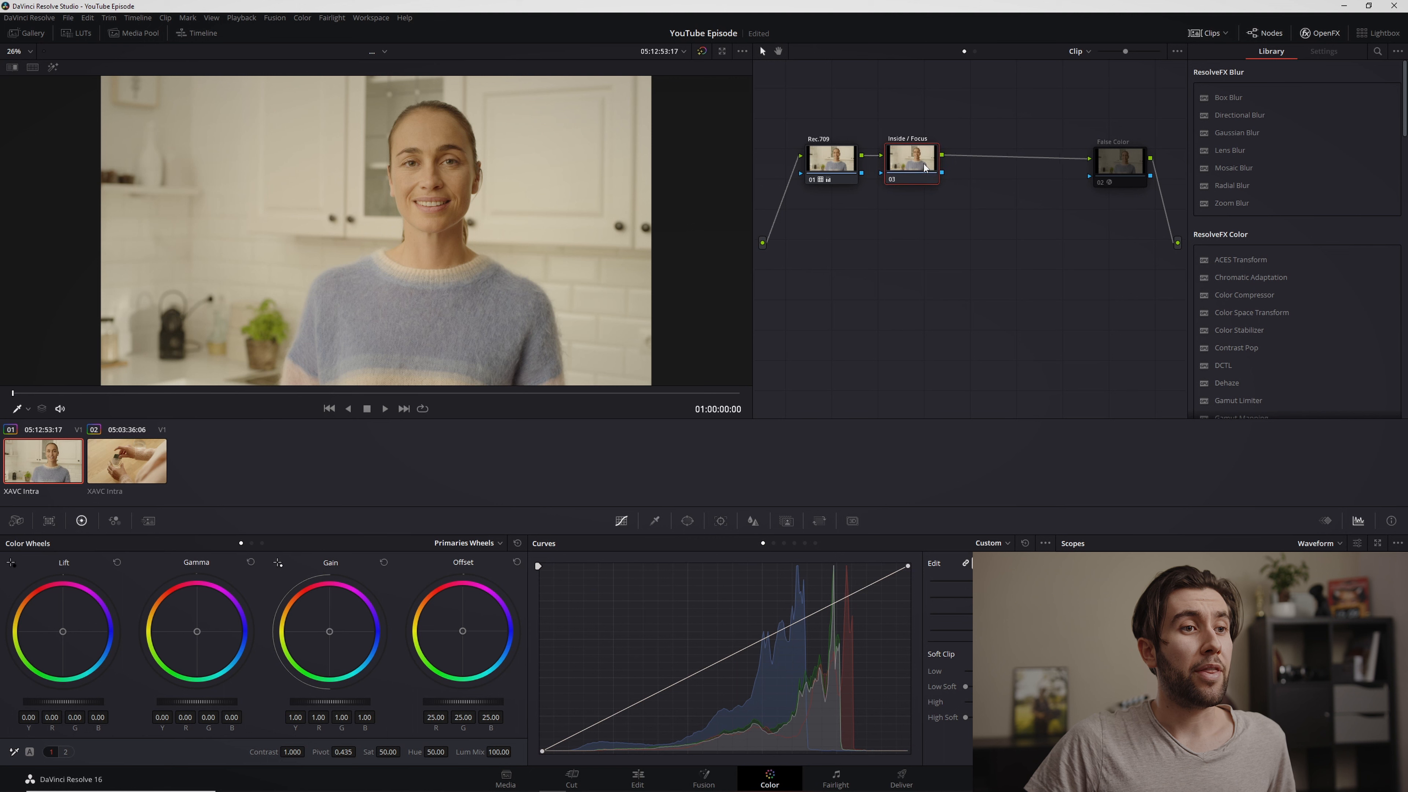
# Add an outside node to Inside / Focus, label it "Outside / BG", and place both nodes below the main node row
pyautogui.rightClick(923, 167)
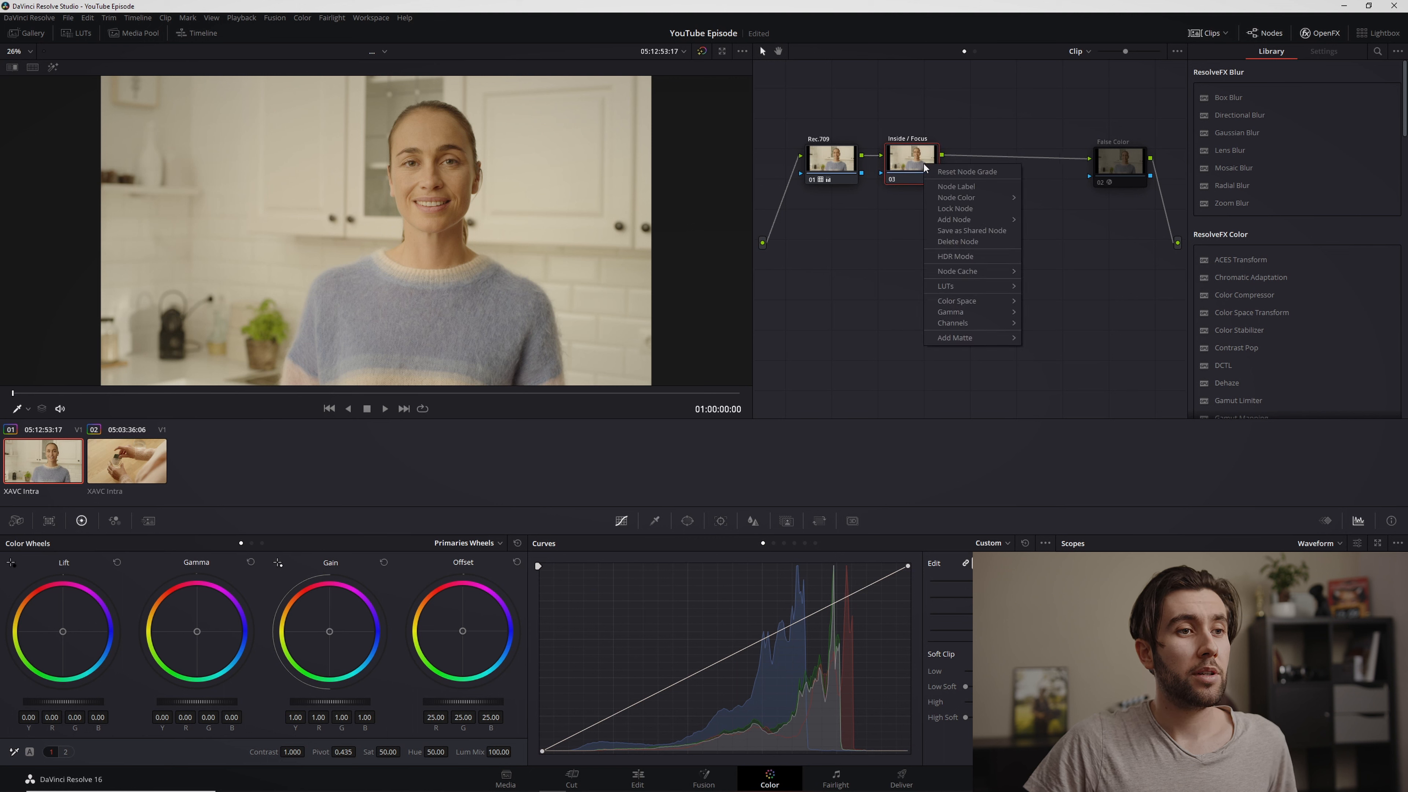
pyautogui.moveTo(974, 221)
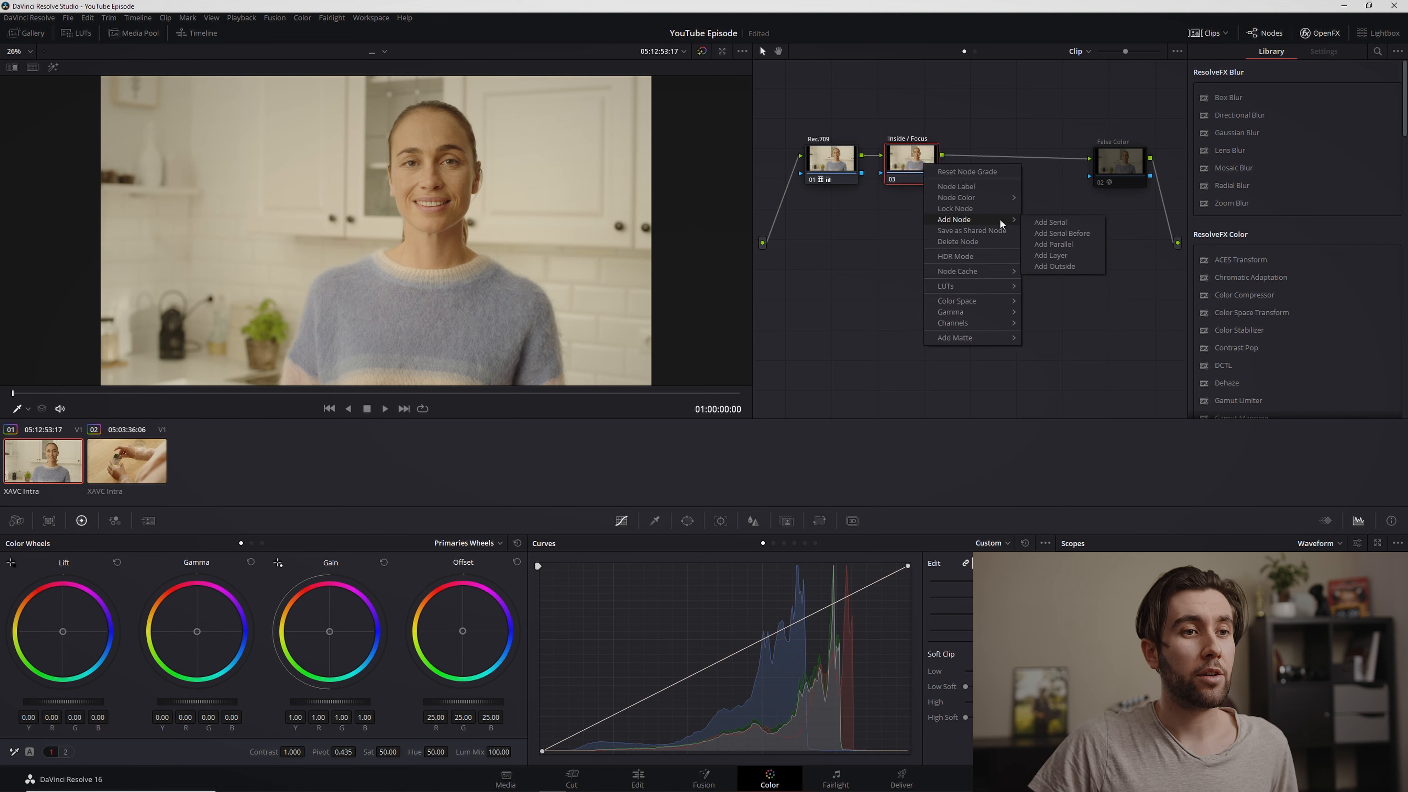
pyautogui.click(1066, 268)
pyautogui.moveTo(993, 163); pyautogui.dragTo(1008, 163)
pyautogui.rightClick(1008, 163)
pyautogui.click(1048, 189)
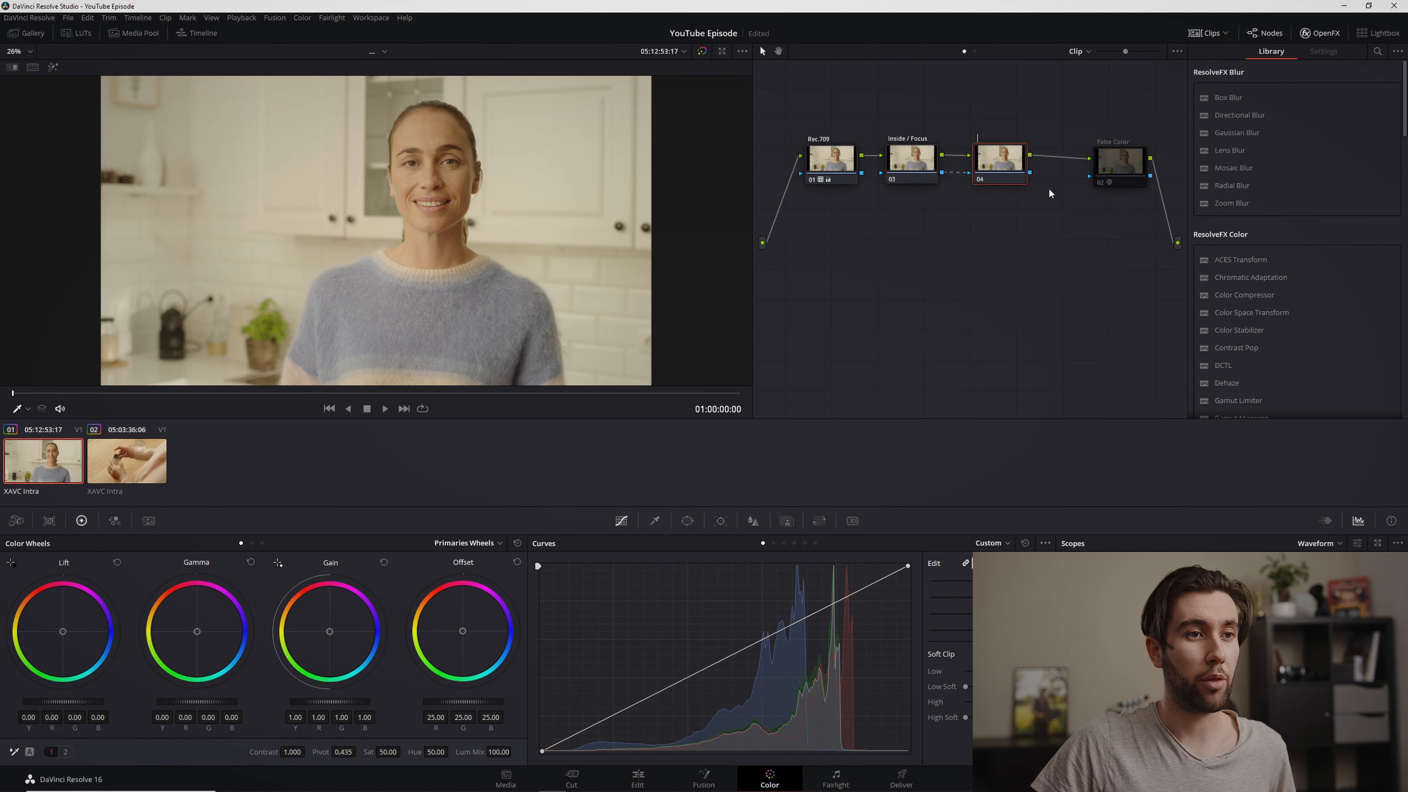
pyautogui.write('Outside')
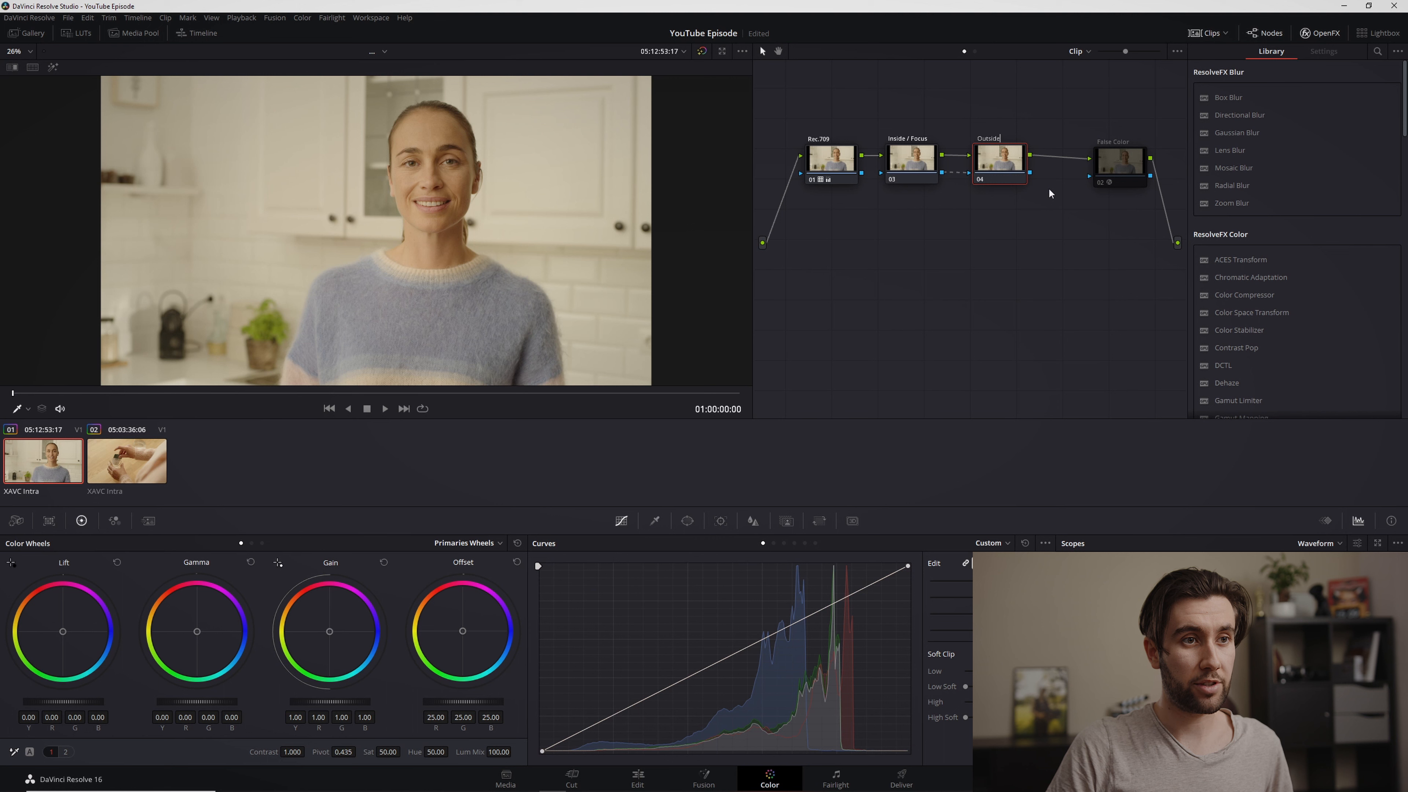
pyautogui.write(' / BG')
pyautogui.press('Return')
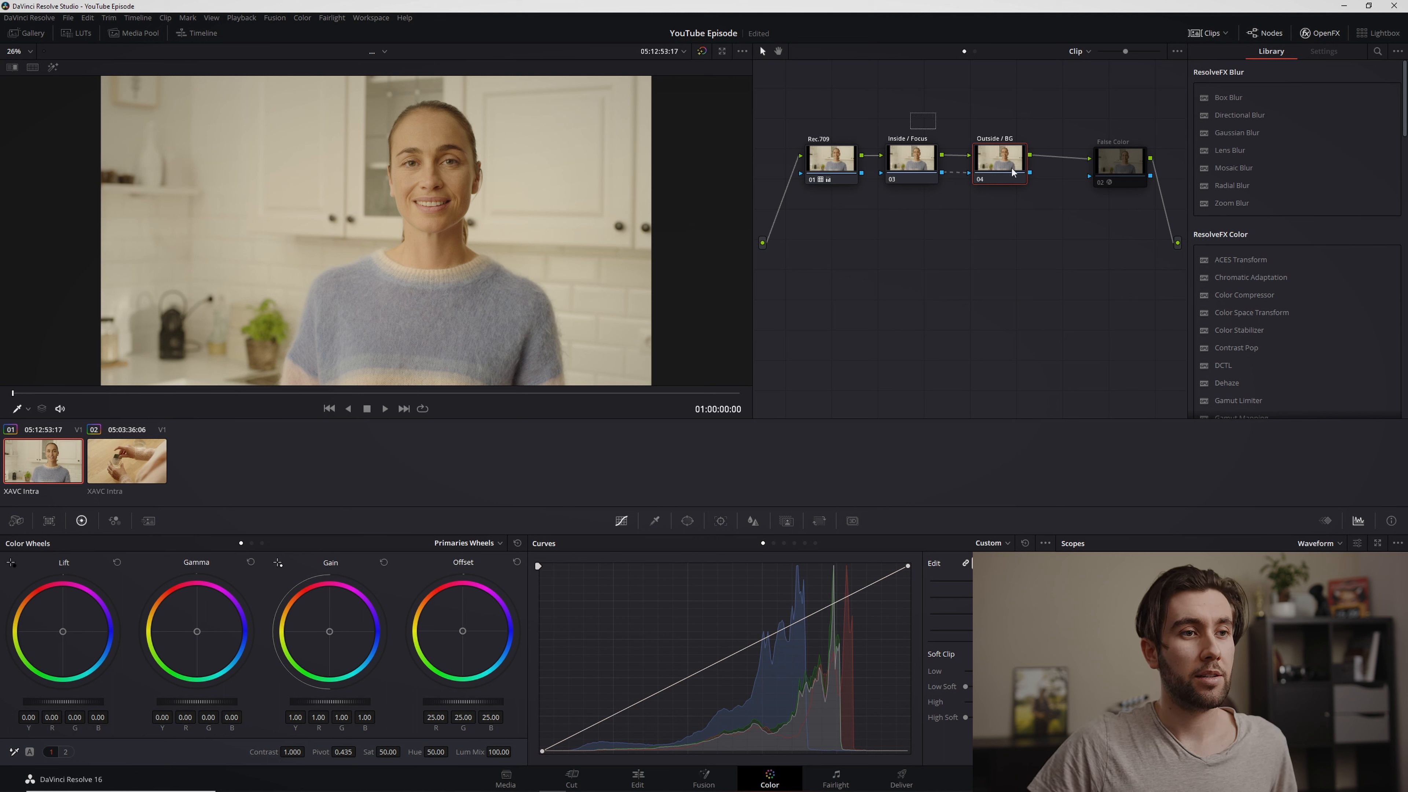
pyautogui.moveTo(985, 161); pyautogui.dragTo(1002, 235)
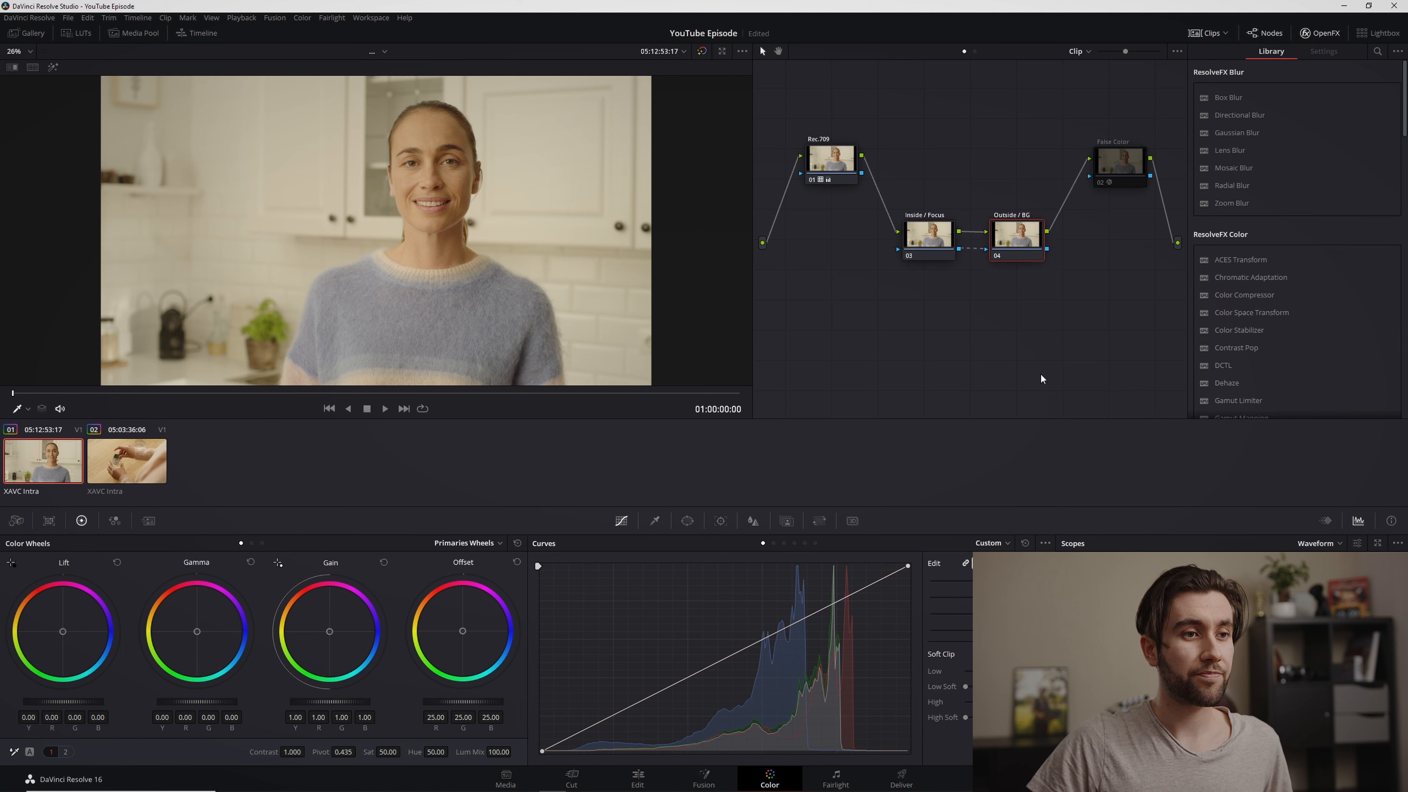
# Add a circular power window on the Inside / Focus node and fit it as a narrow oval around the woman's face
pyautogui.click(942, 233)
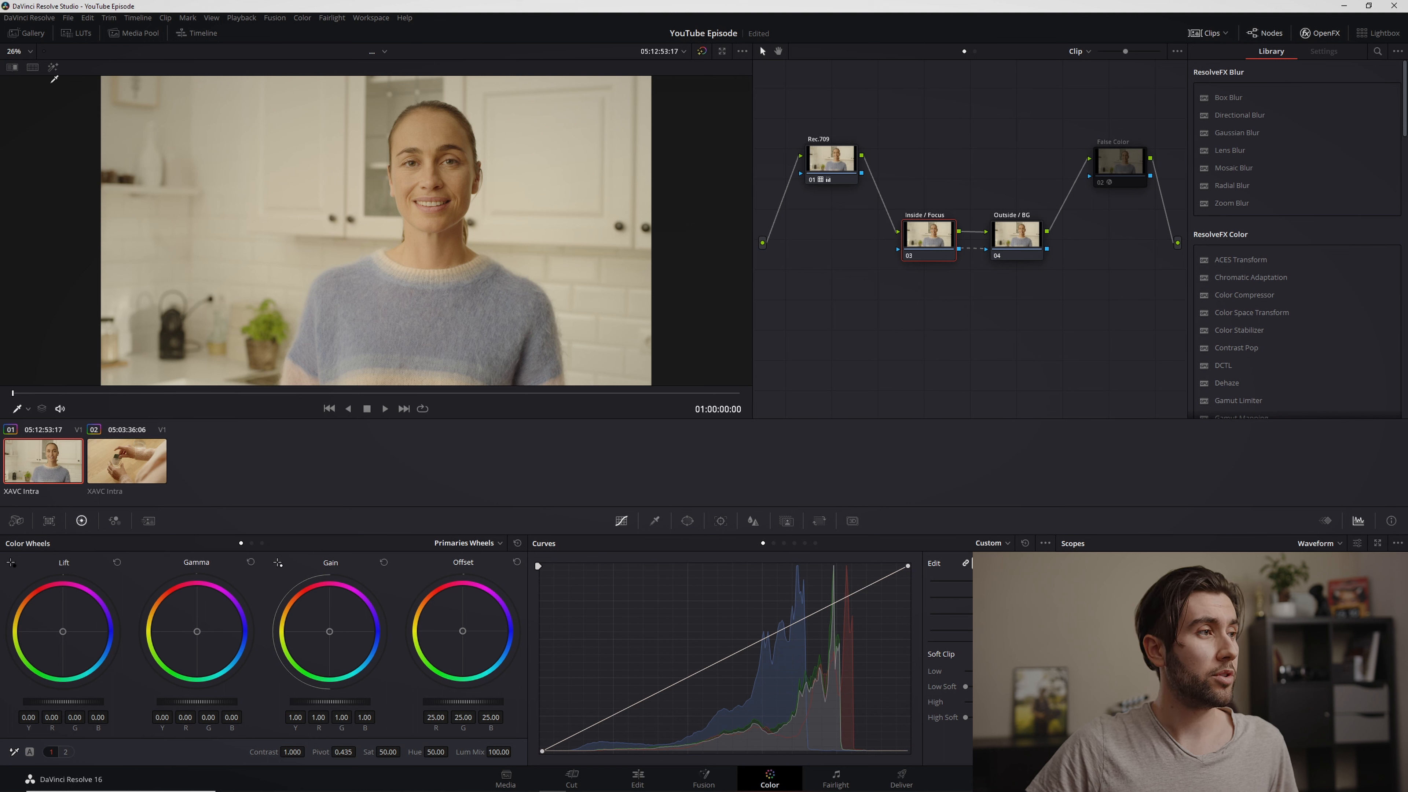
pyautogui.click(687, 520)
pyautogui.click(552, 624)
pyautogui.moveTo(368, 224); pyautogui.dragTo(420, 225)
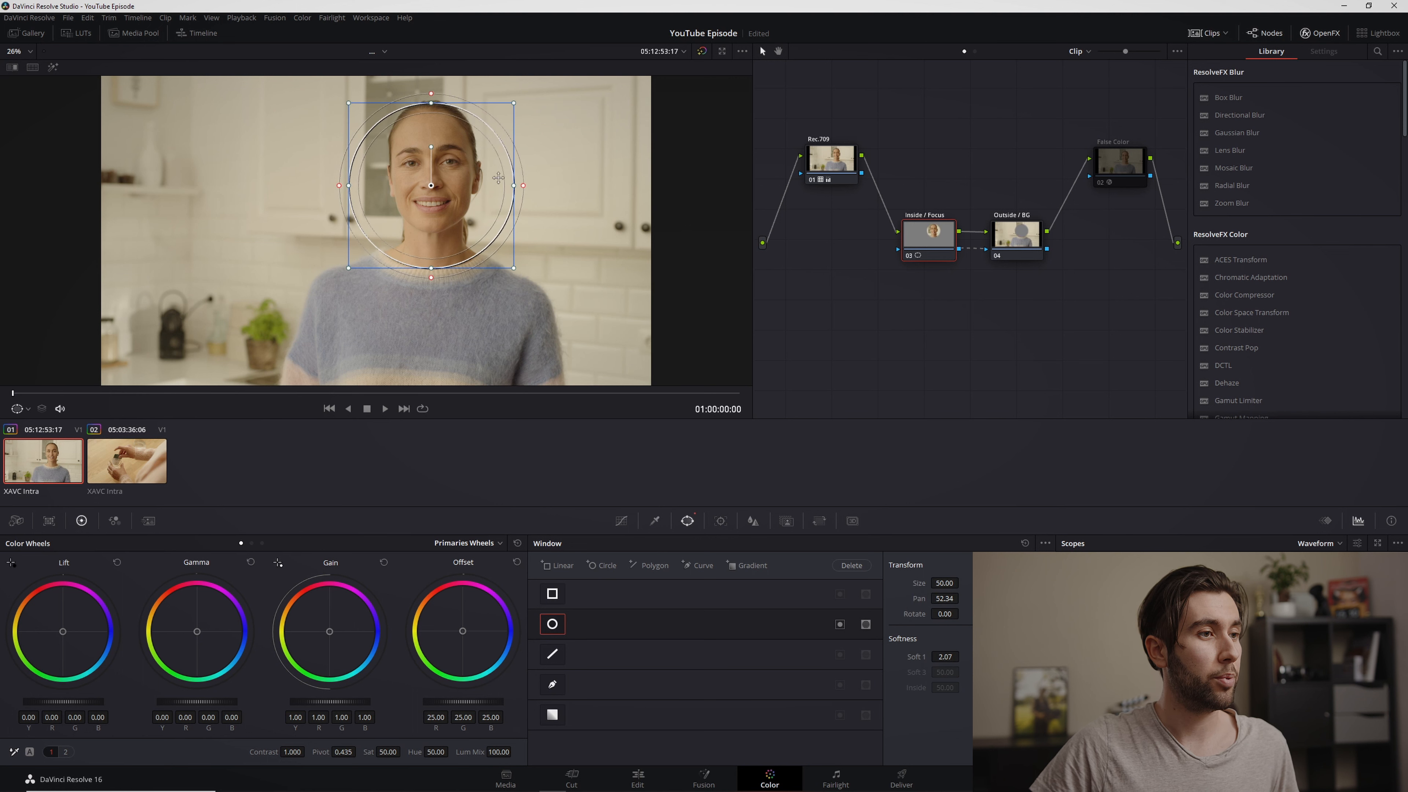
pyautogui.moveTo(511, 187); pyautogui.dragTo(486, 185)
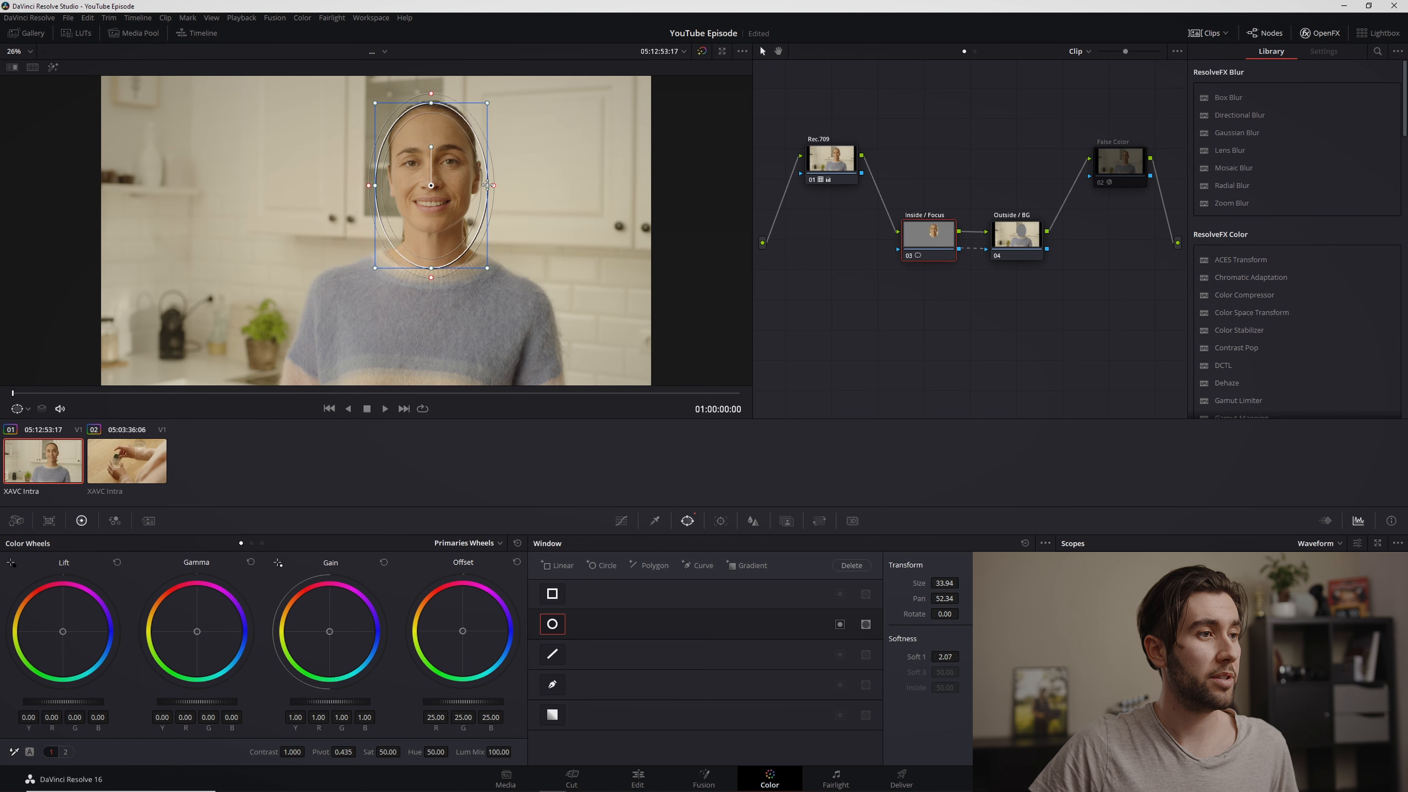
# Highlight the masked area and compare what the Inside / Focus and Outside / BG nodes each isolate
pyautogui.click(53, 67)
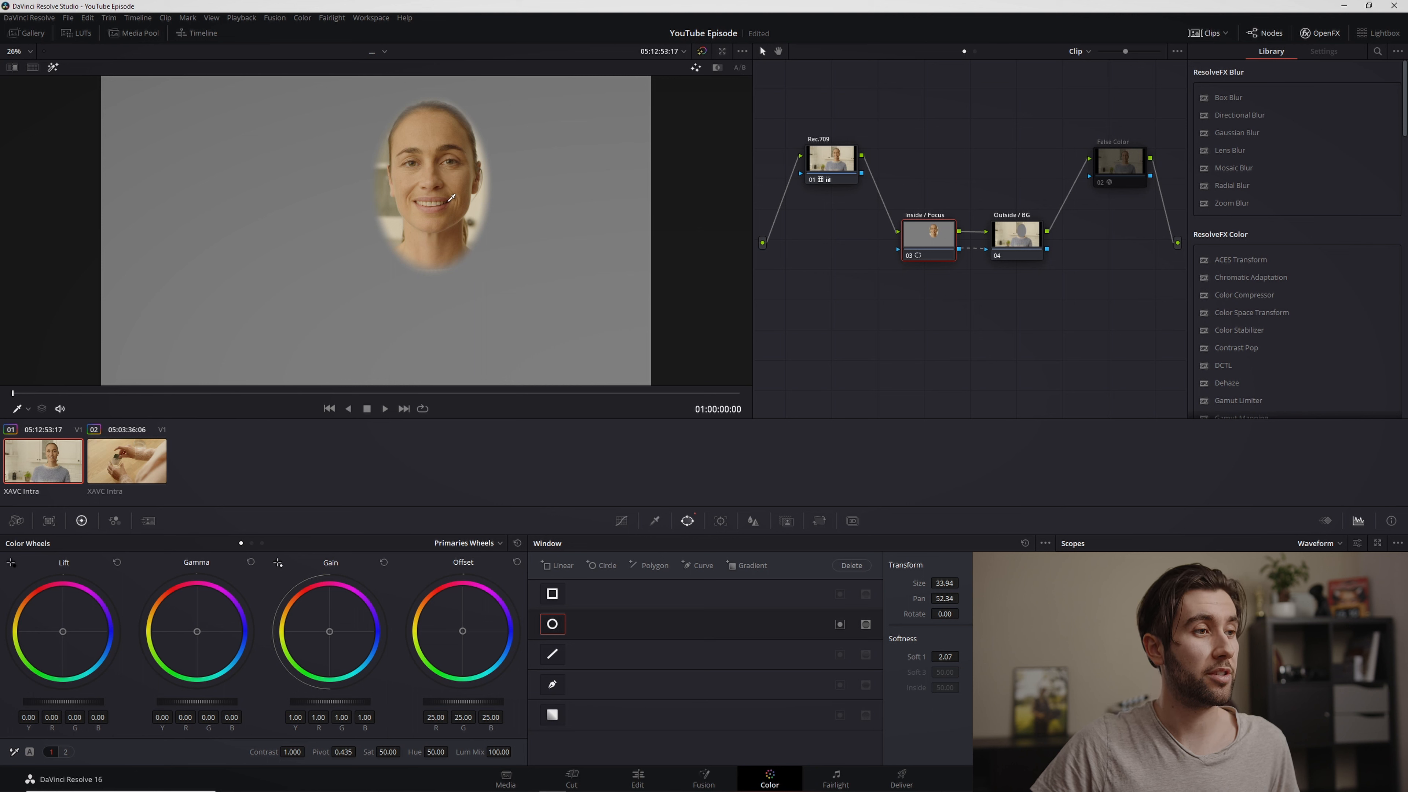
pyautogui.click(1015, 237)
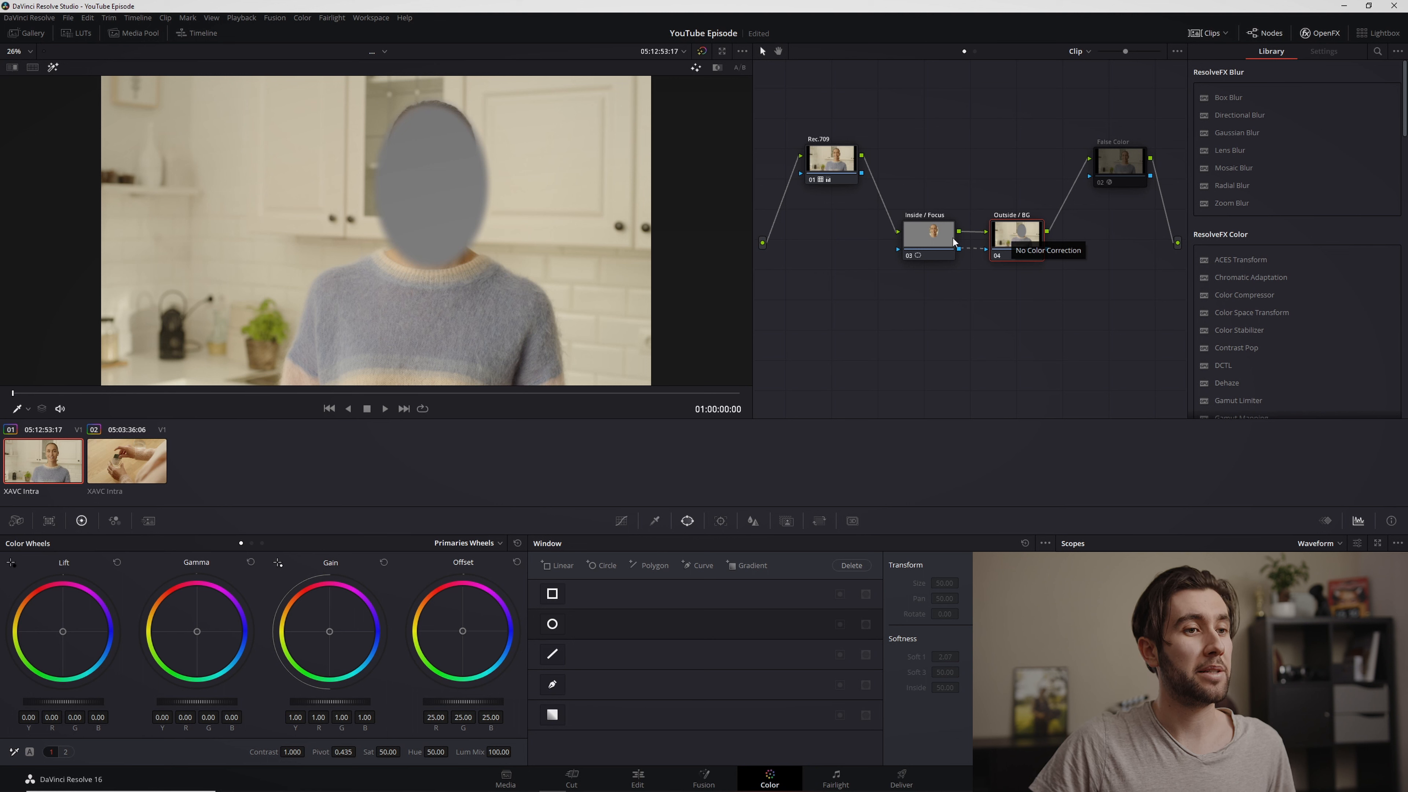
pyautogui.click(934, 239)
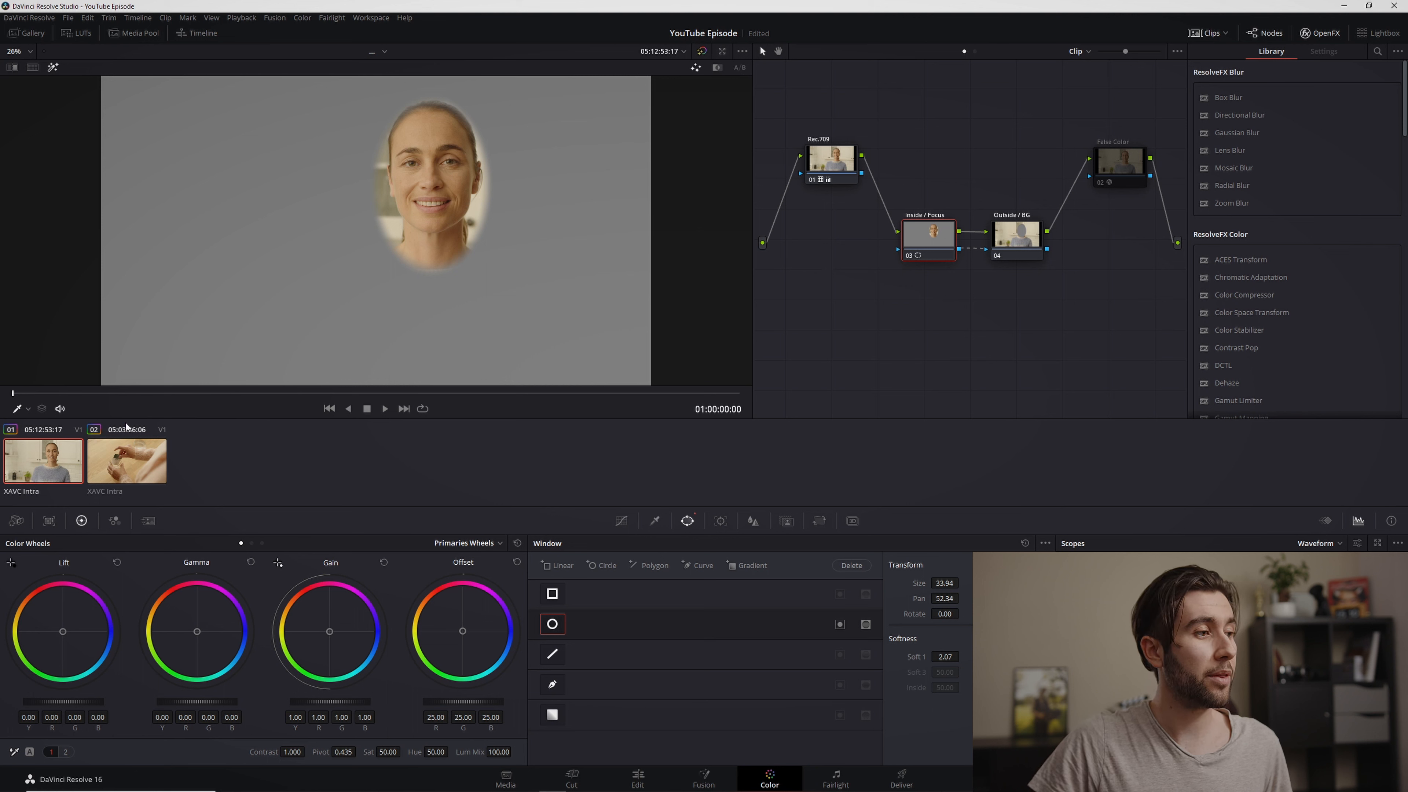
# Show the power window outline, stretch the oval taller and slightly narrower around the head, and feather it to Soft 1 of 25.27
pyautogui.click(28, 409)
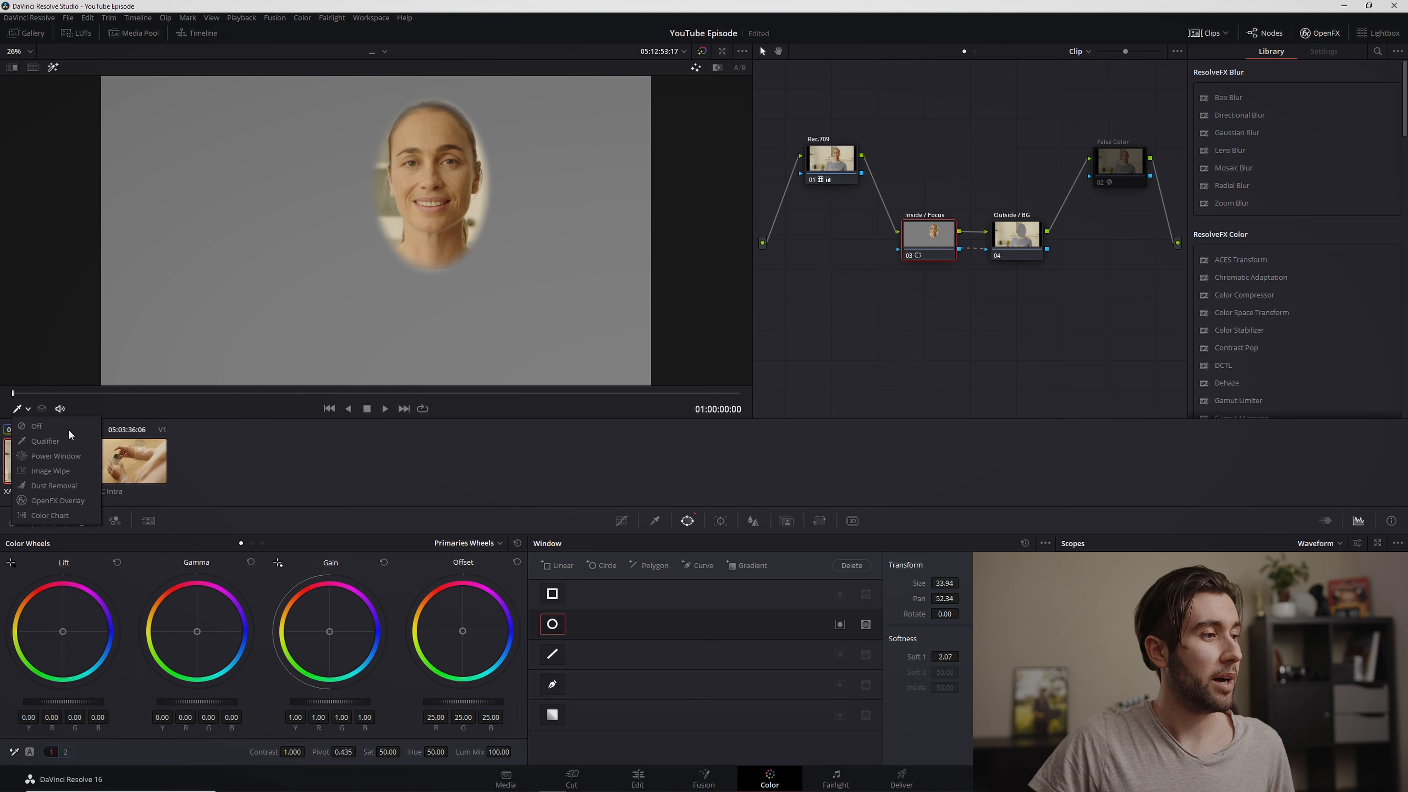
pyautogui.click(67, 460)
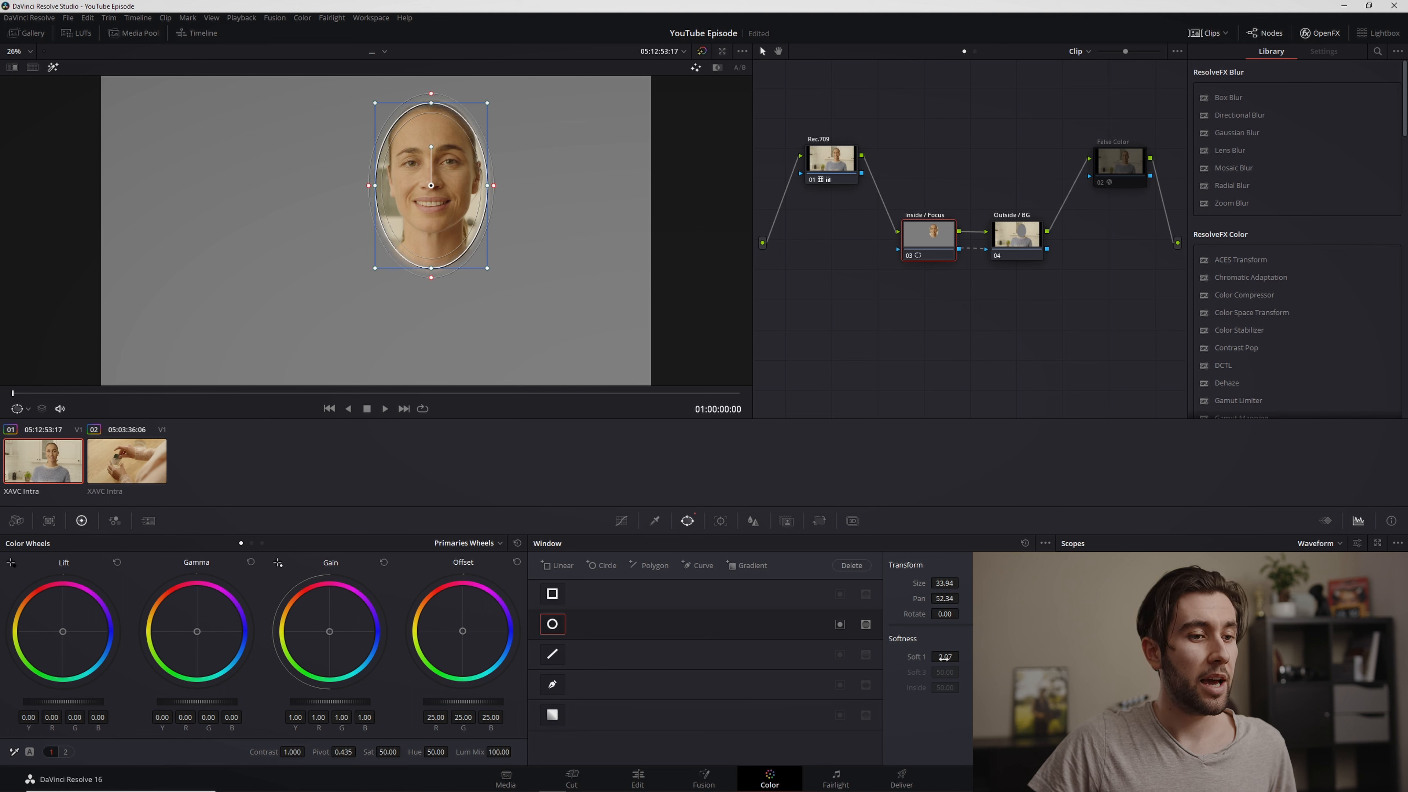
pyautogui.moveTo(942, 656); pyautogui.dragTo(967, 655)
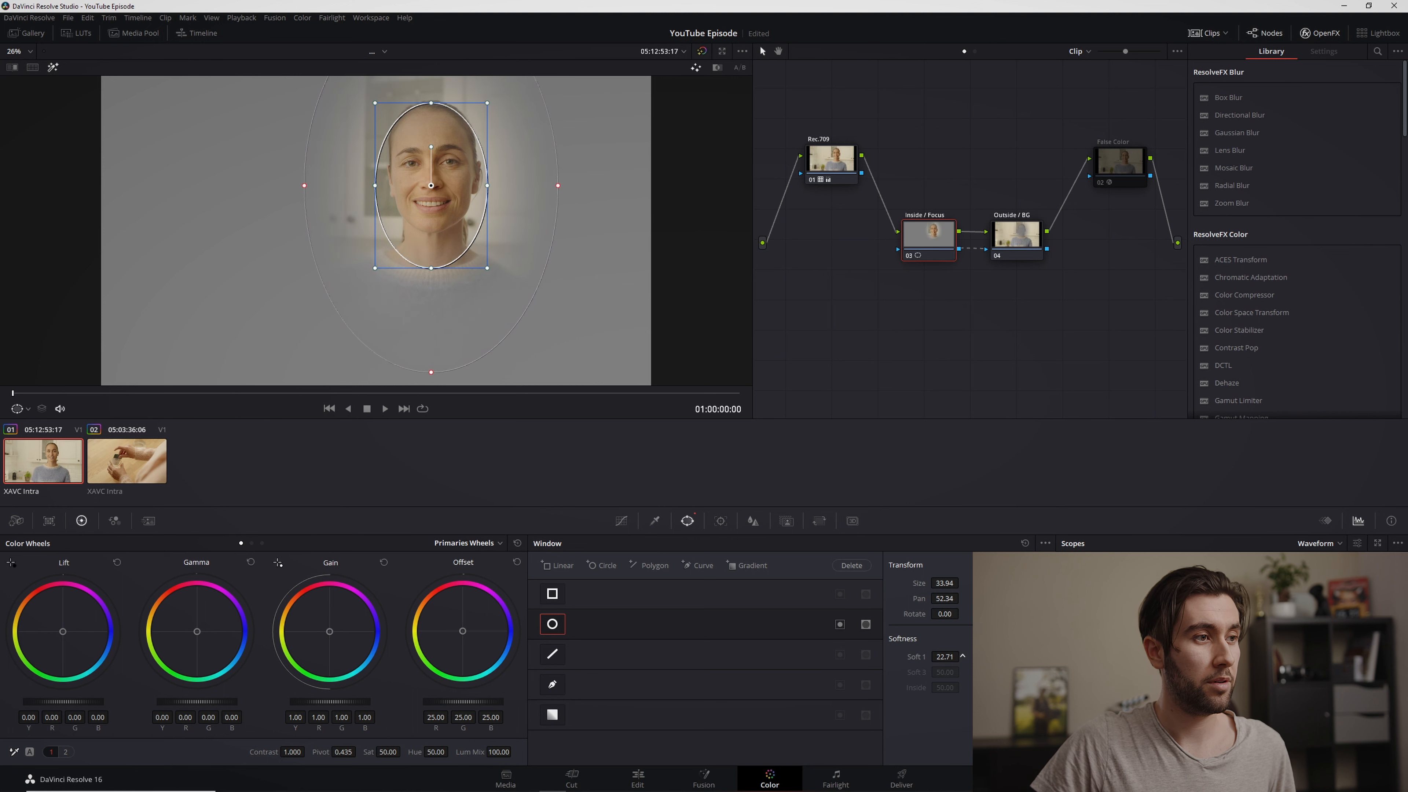
pyautogui.moveTo(431, 268); pyautogui.dragTo(431, 296)
pyautogui.moveTo(435, 245)
pyautogui.mouseDown()
pyautogui.moveTo(433, 268)
pyautogui.moveTo(434, 247)
pyautogui.mouseUp()
pyautogui.moveTo(489, 191); pyautogui.dragTo(485, 188)
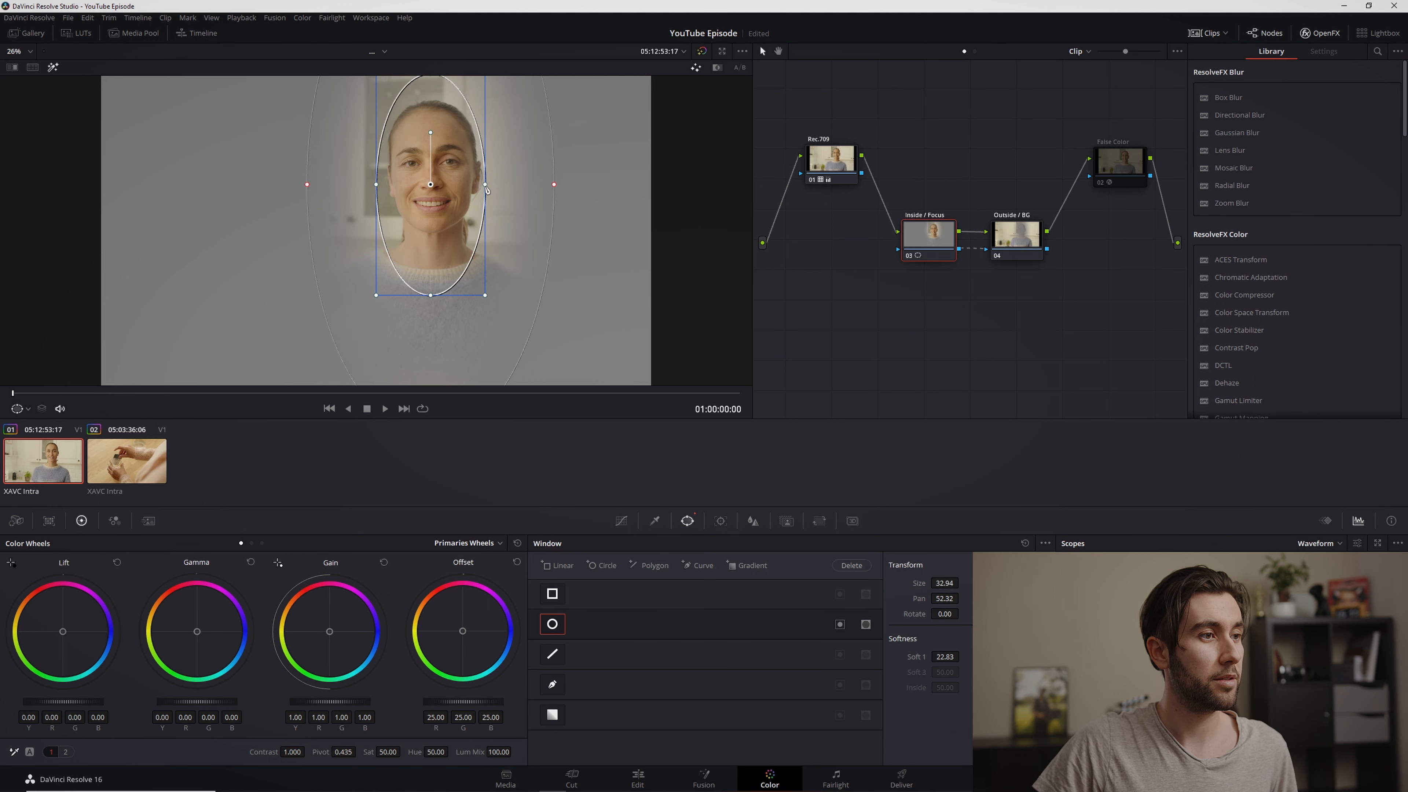
pyautogui.moveTo(962, 656); pyautogui.dragTo(965, 655)
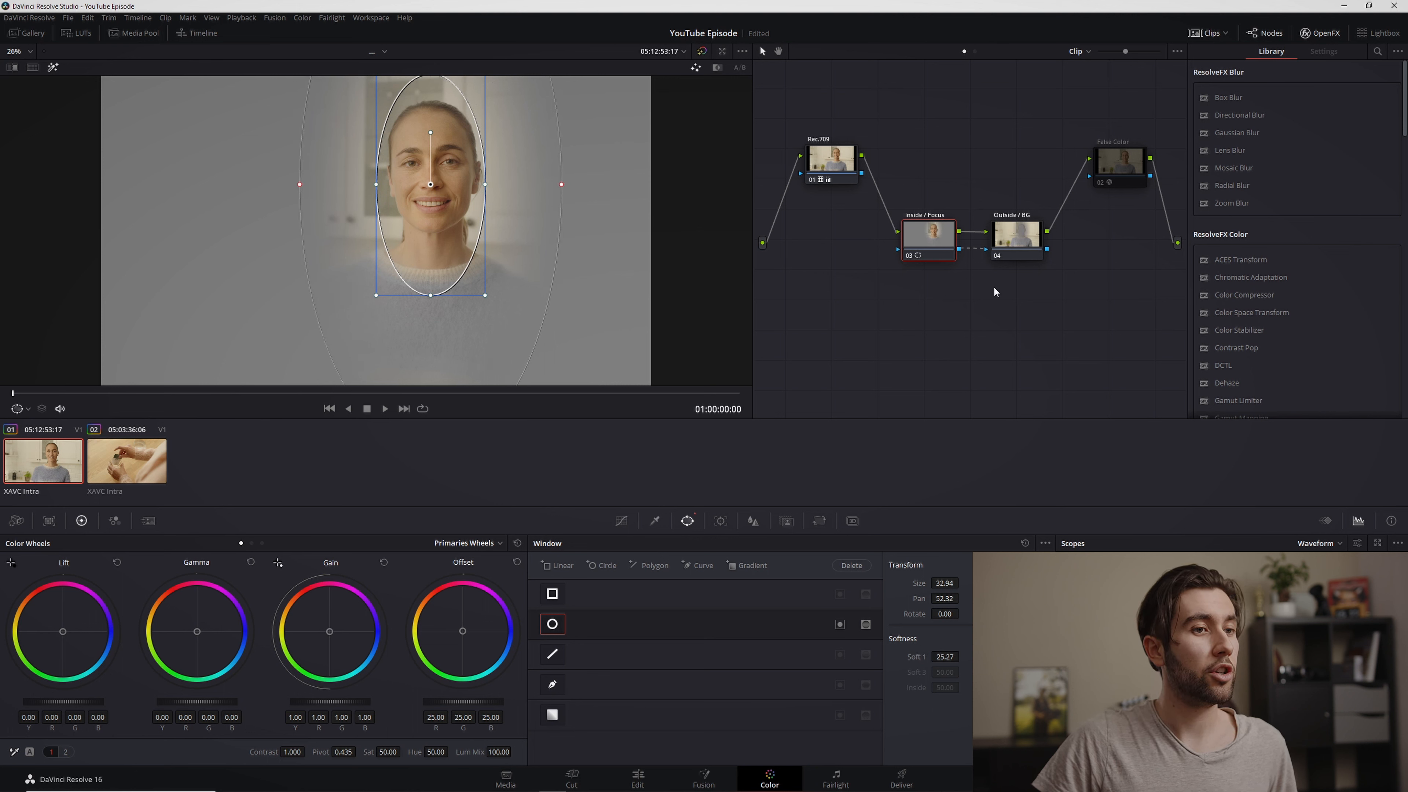
# On the Outside / BG node, lower contrast to 0.908 and offset to 16.40, and turn off the mask highlight
pyautogui.click(1008, 245)
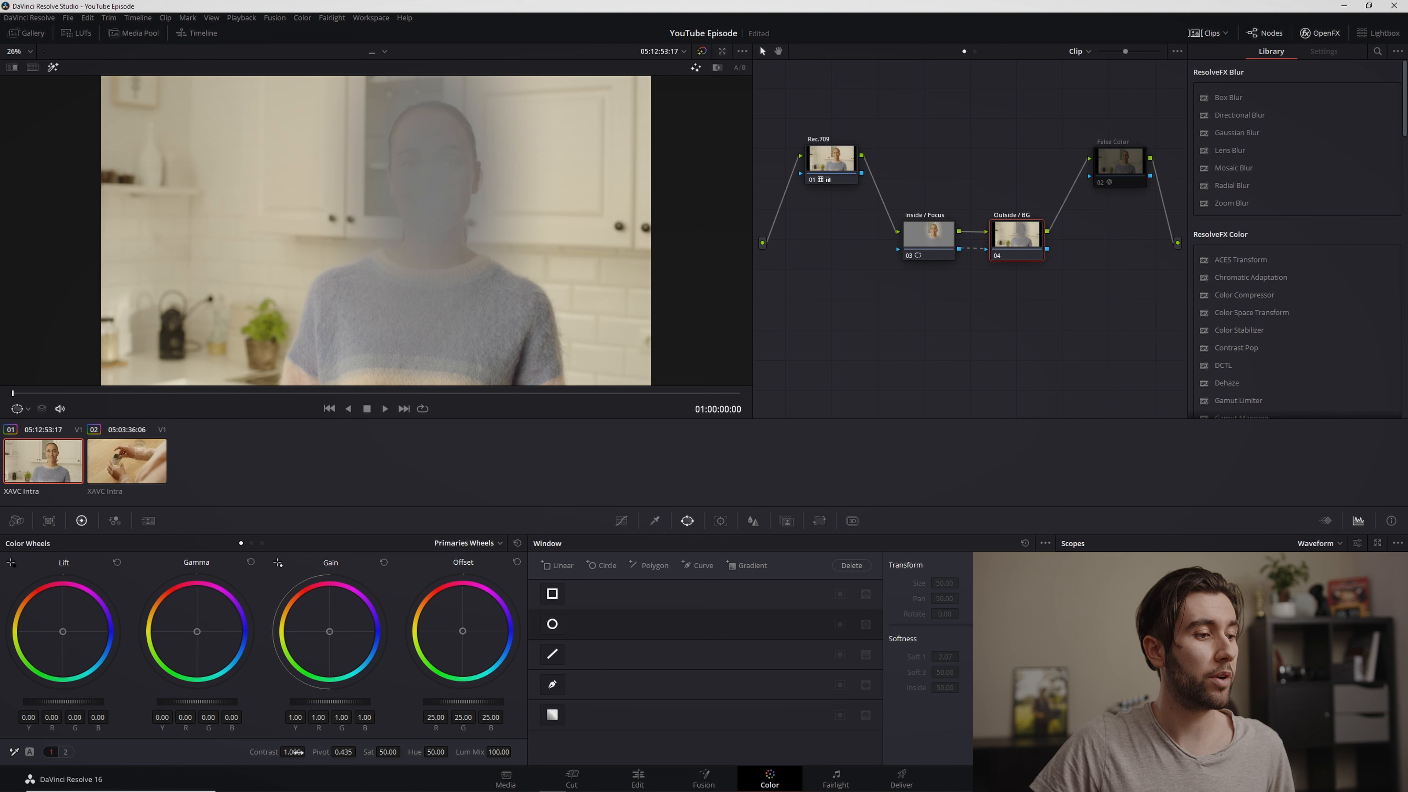
pyautogui.moveTo(299, 752); pyautogui.dragTo(308, 753)
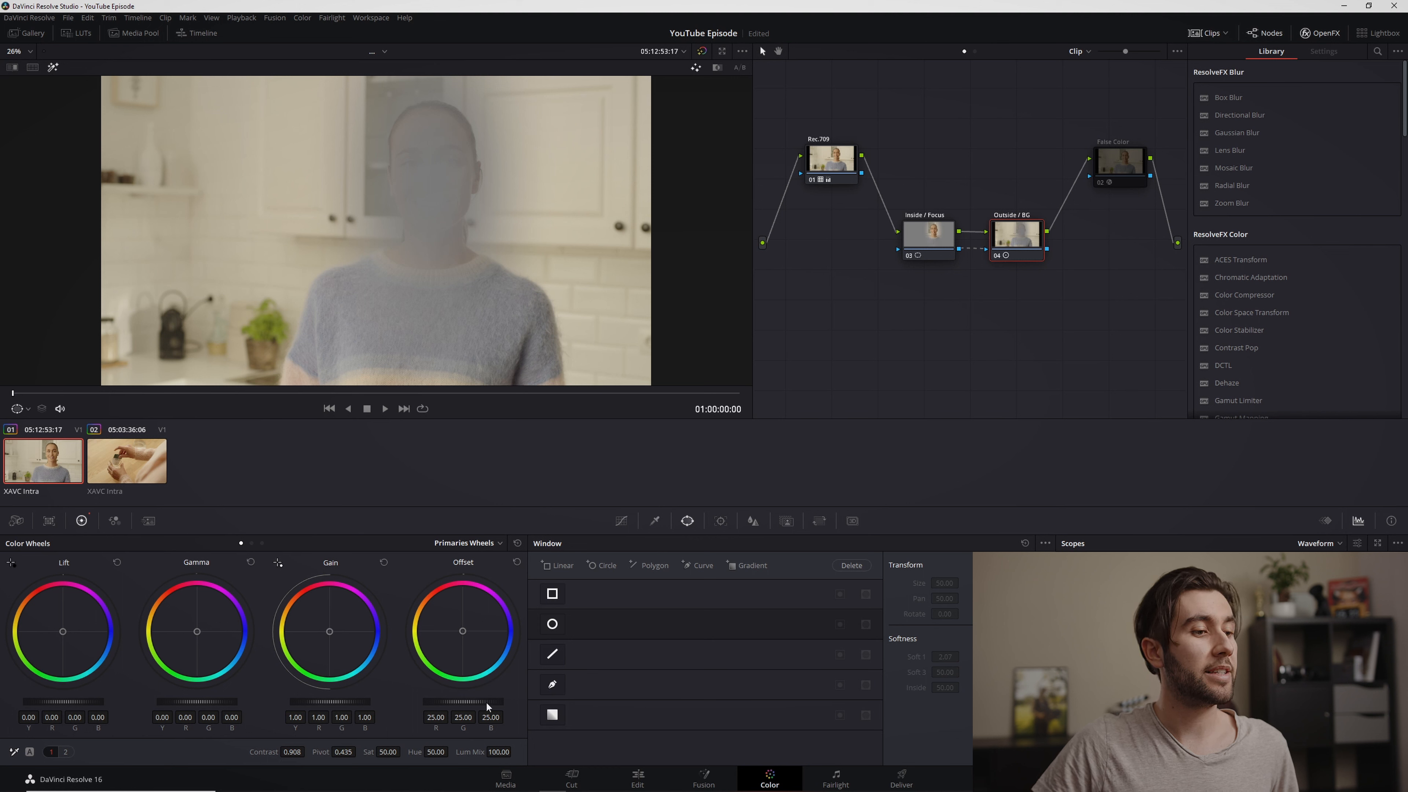
pyautogui.moveTo(462, 701); pyautogui.dragTo(461, 701)
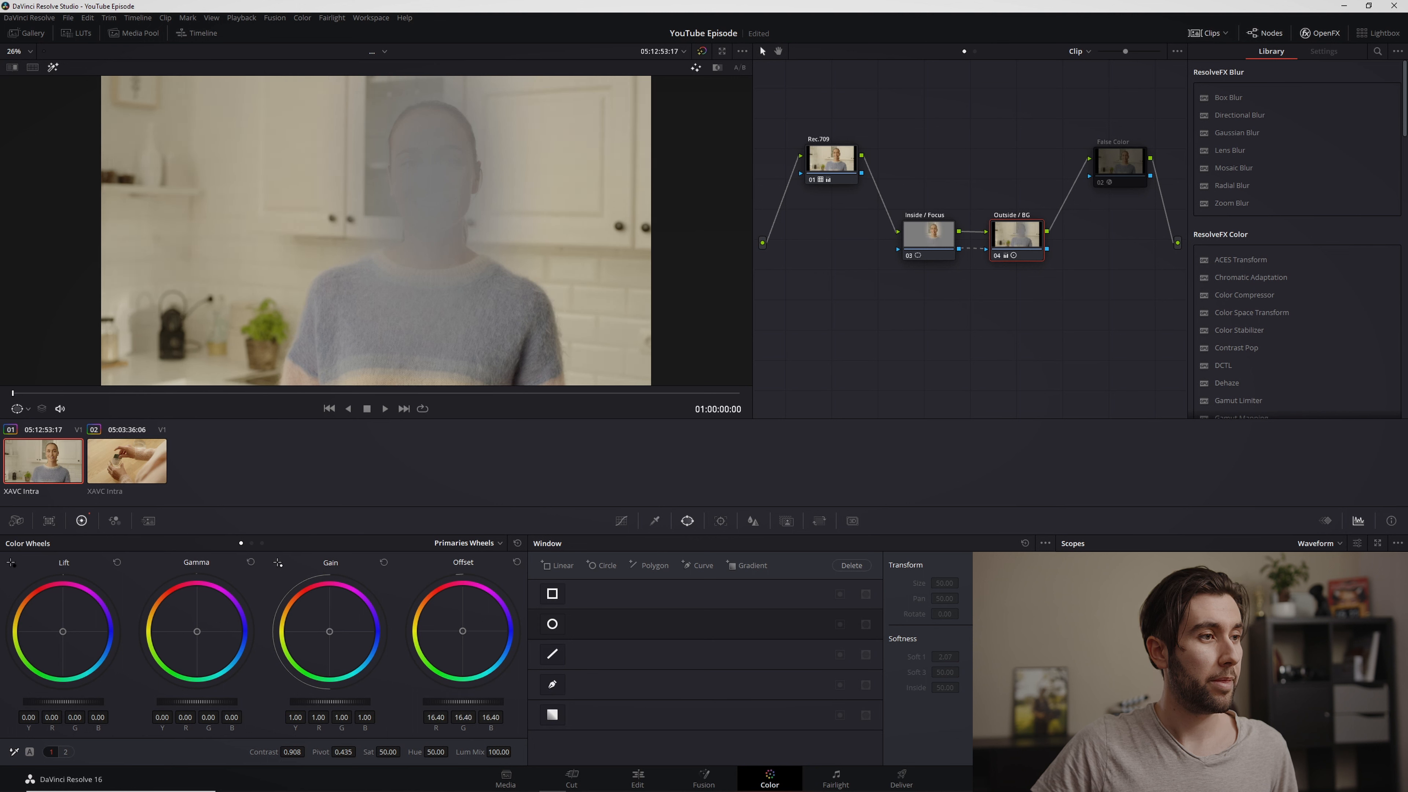
pyautogui.click(53, 67)
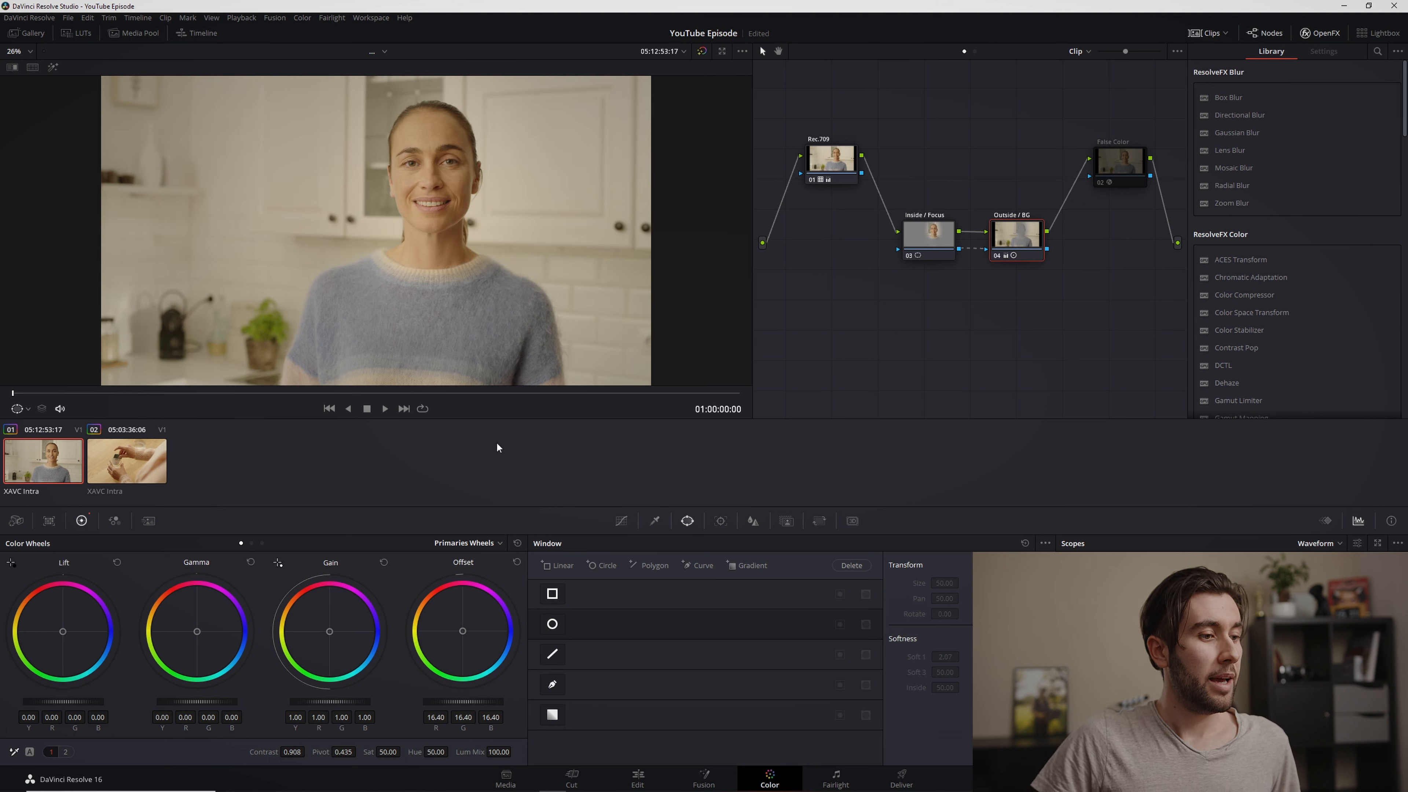
# On the Inside / Focus node, set contrast to 1.034, lift to -0.01 and gamma to 0.01, and hide the window outline
pyautogui.click(932, 239)
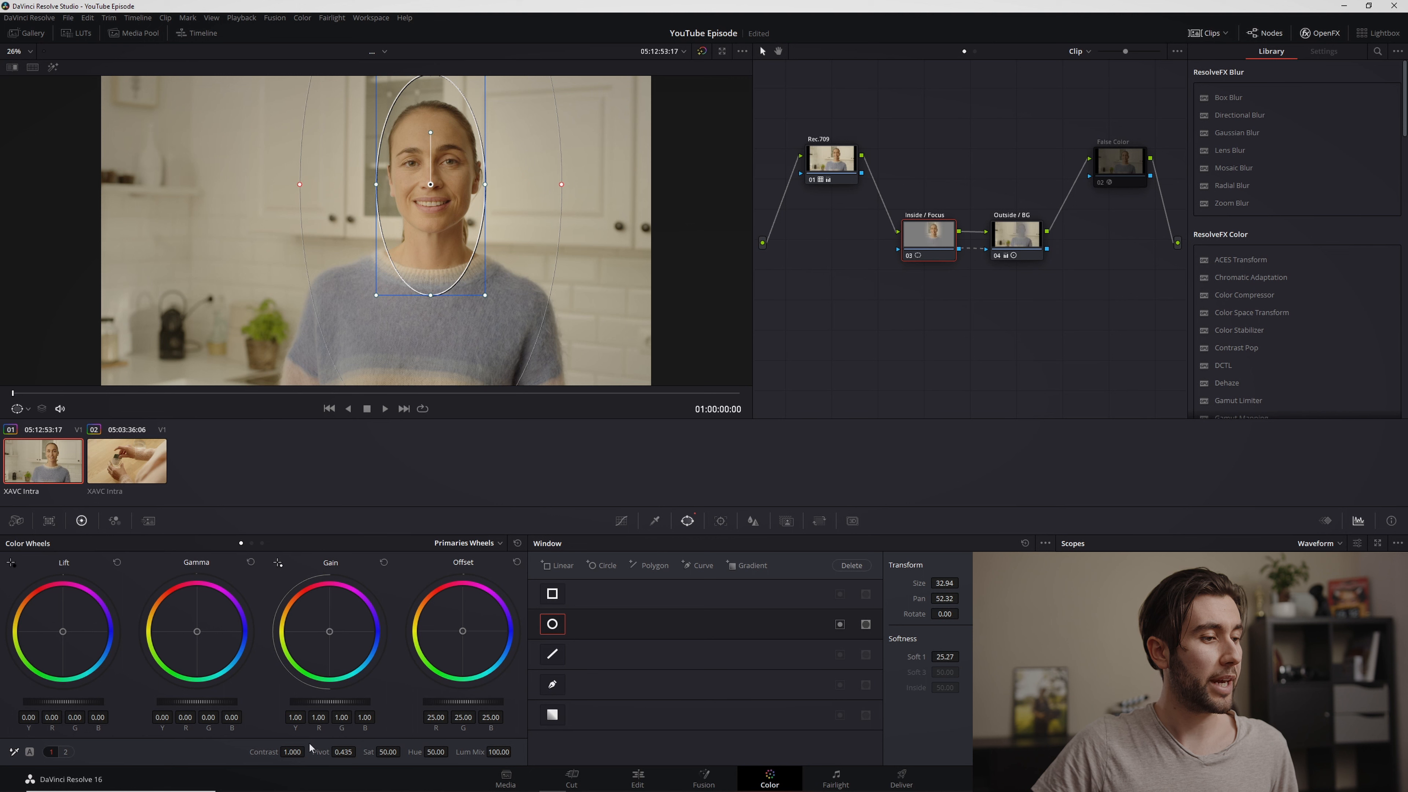
pyautogui.moveTo(308, 748); pyautogui.dragTo(309, 748)
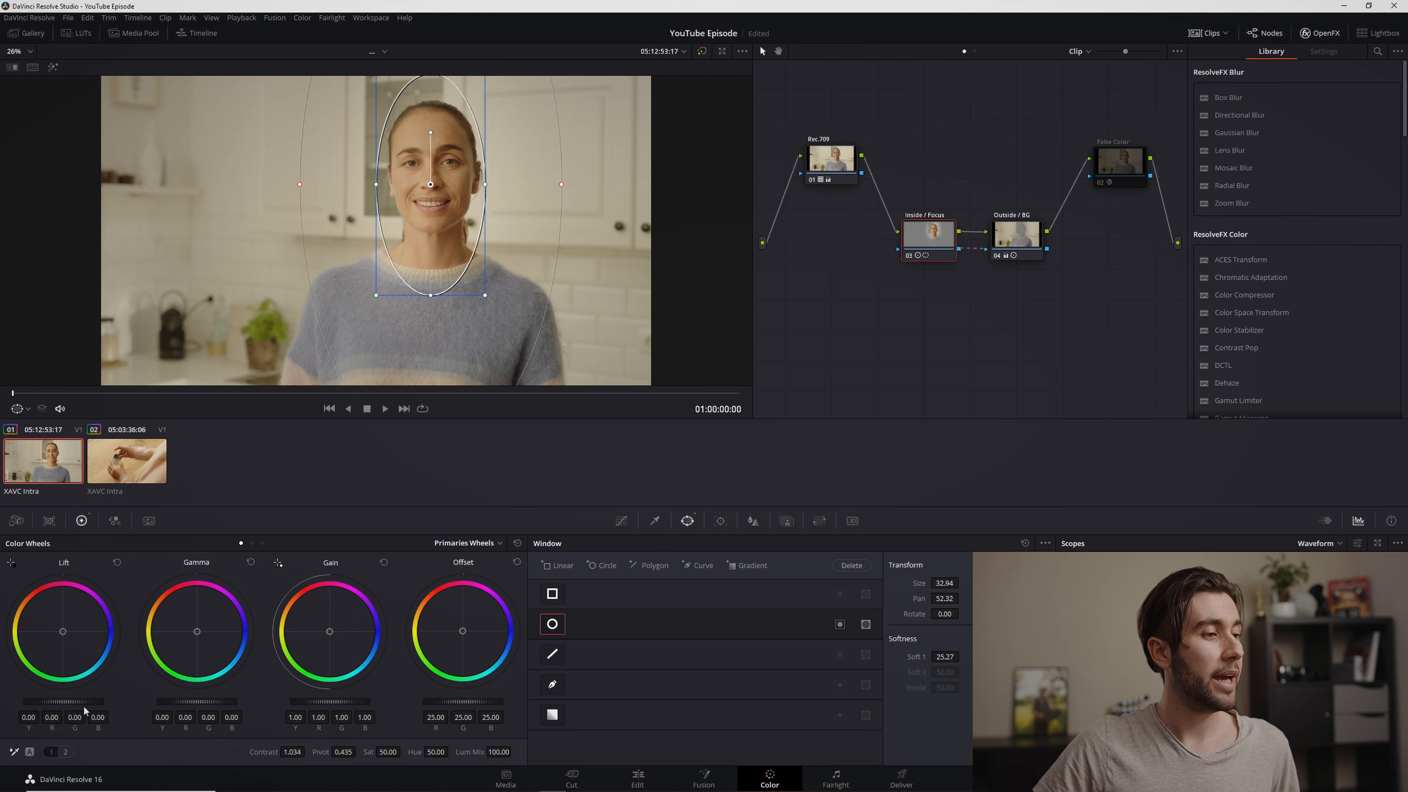
pyautogui.moveTo(83, 706); pyautogui.dragTo(82, 703)
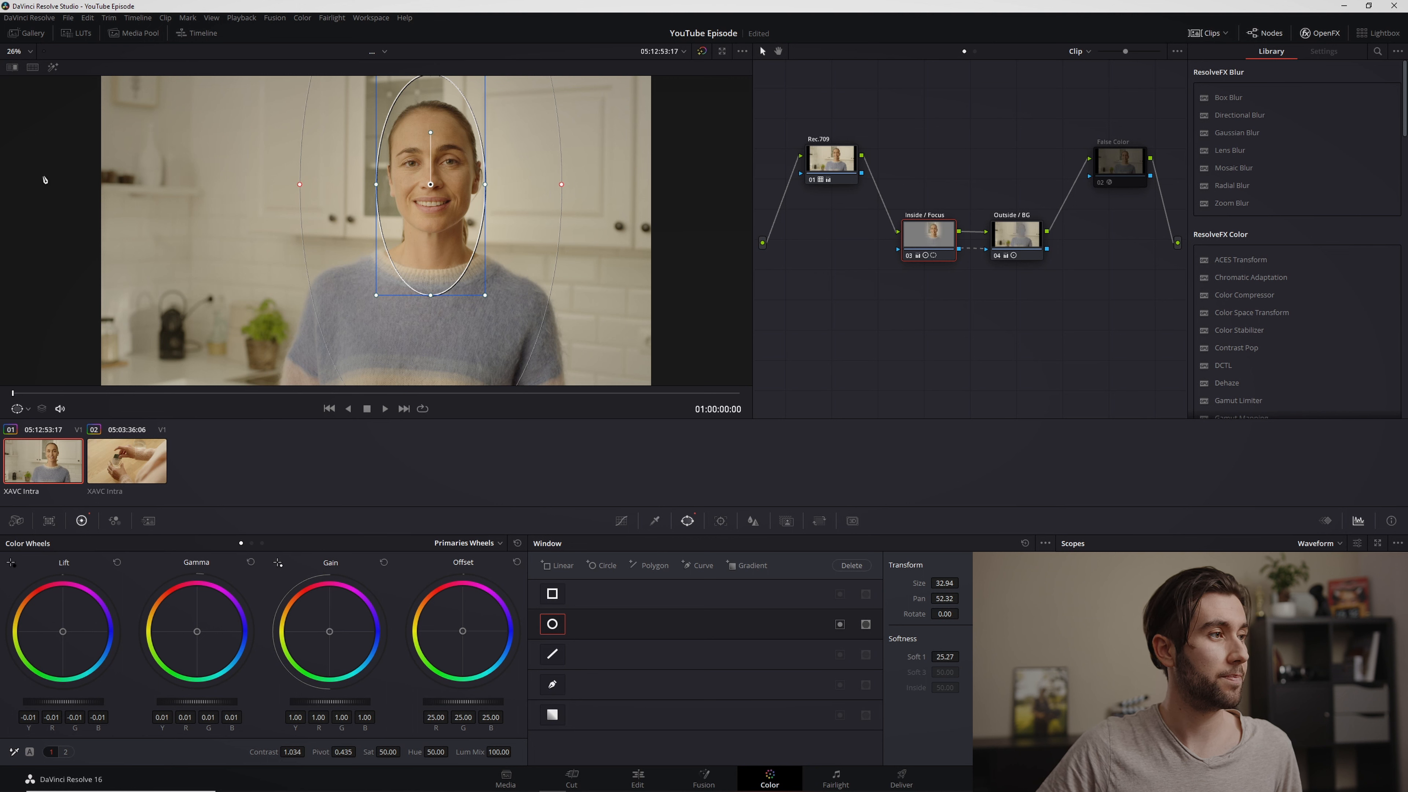
pyautogui.click(16, 408)
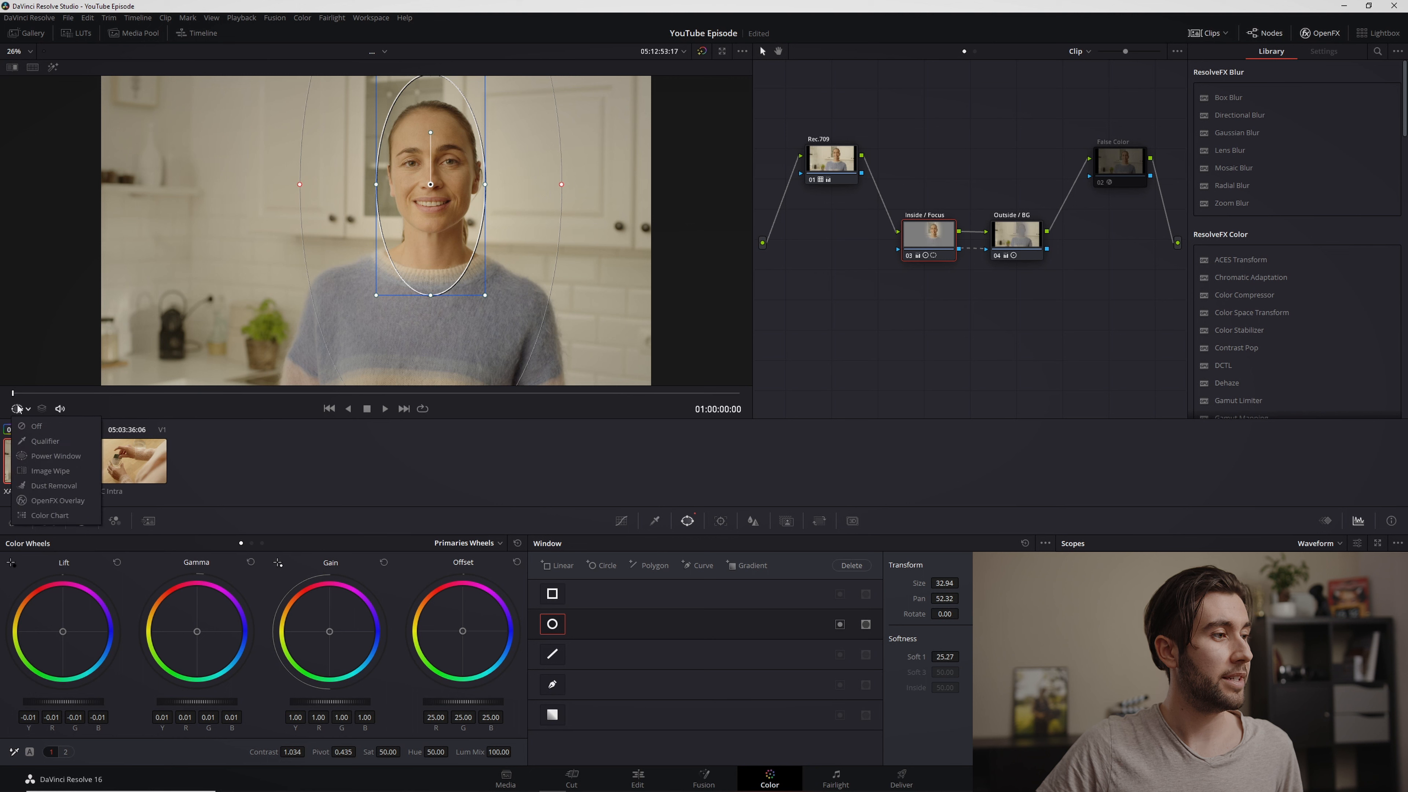
pyautogui.click(40, 427)
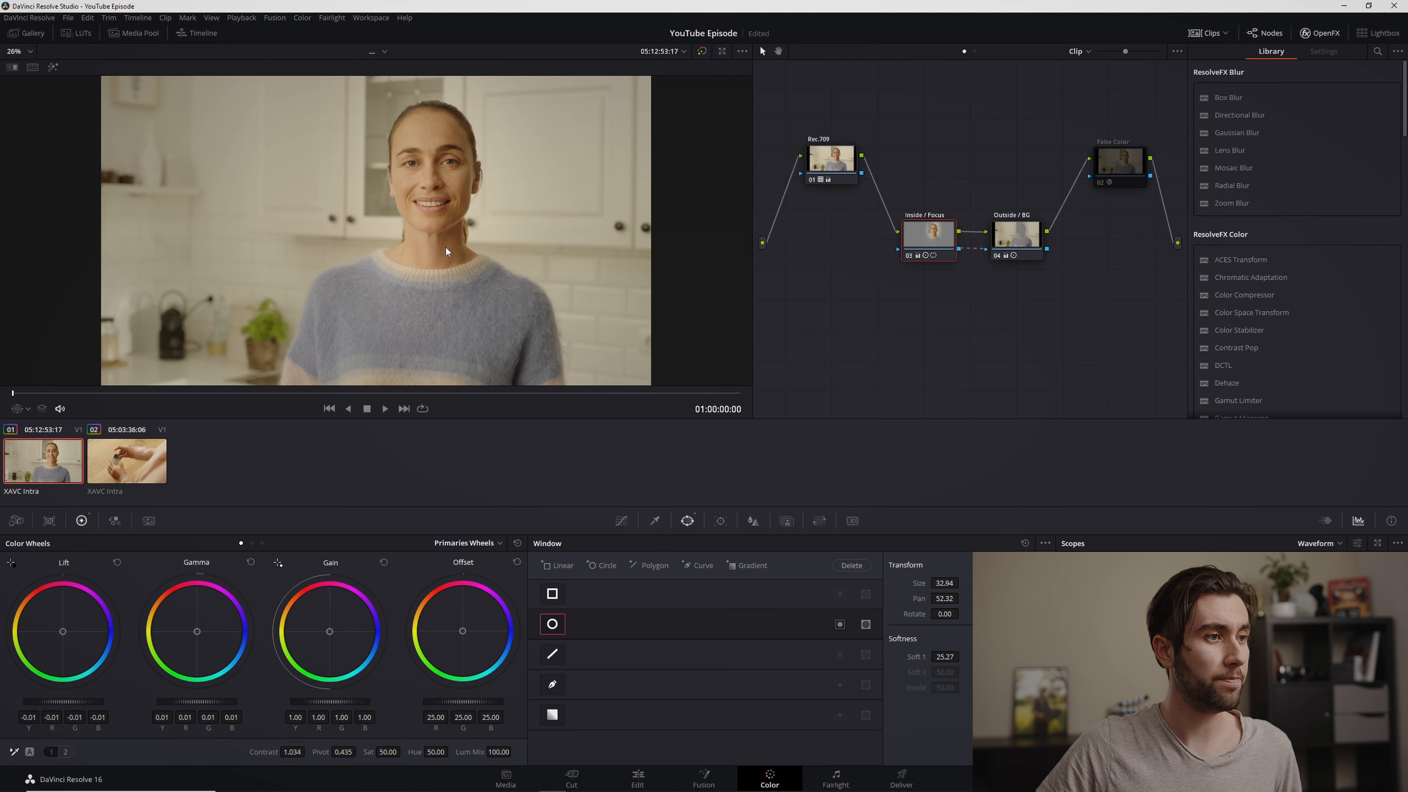